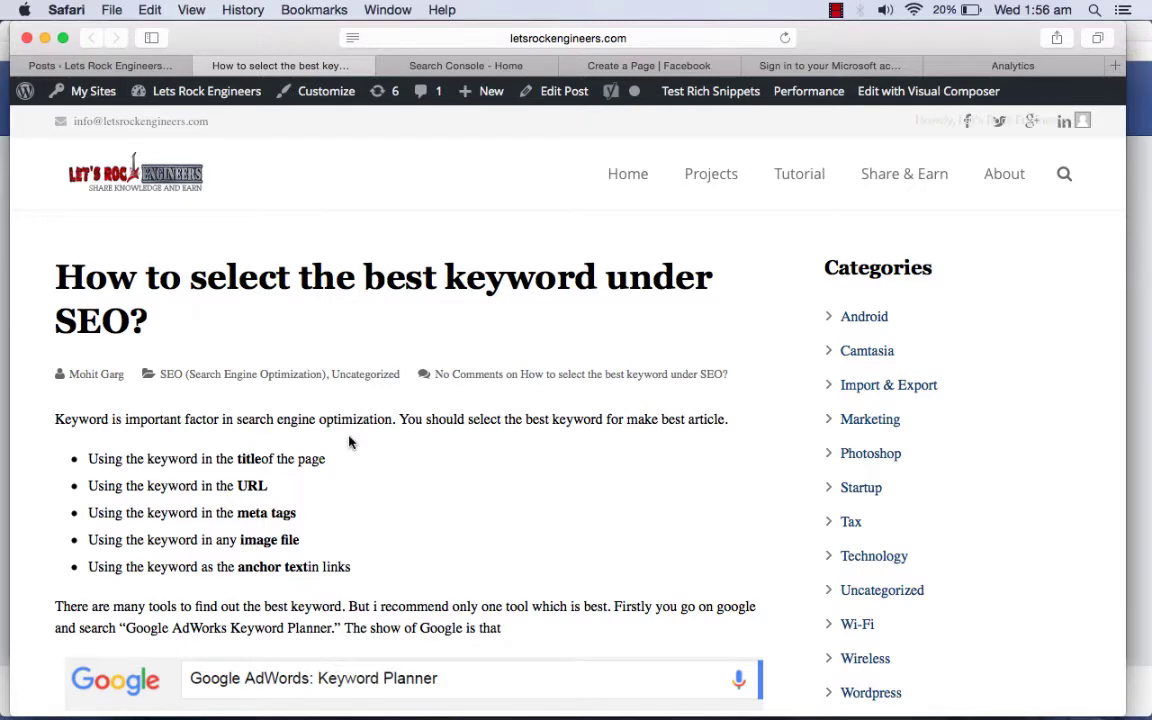
Read through the article on selecting the best SEO keyword, including its Keyword Planner sign-up and search instructions
{"action": "scroll", "coordinate": [350, 442], "scroll_direction": "down", "scroll_amount": 5}
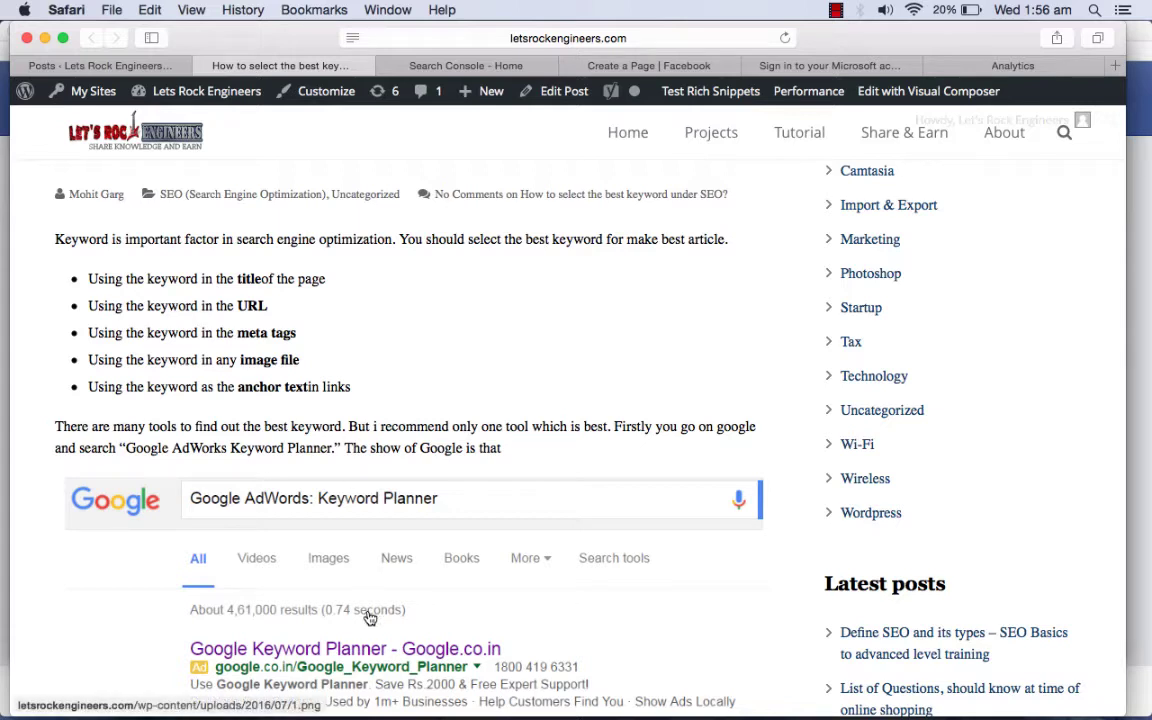
{"action": "scroll", "coordinate": [370, 618], "scroll_direction": "down", "scroll_amount": 8}
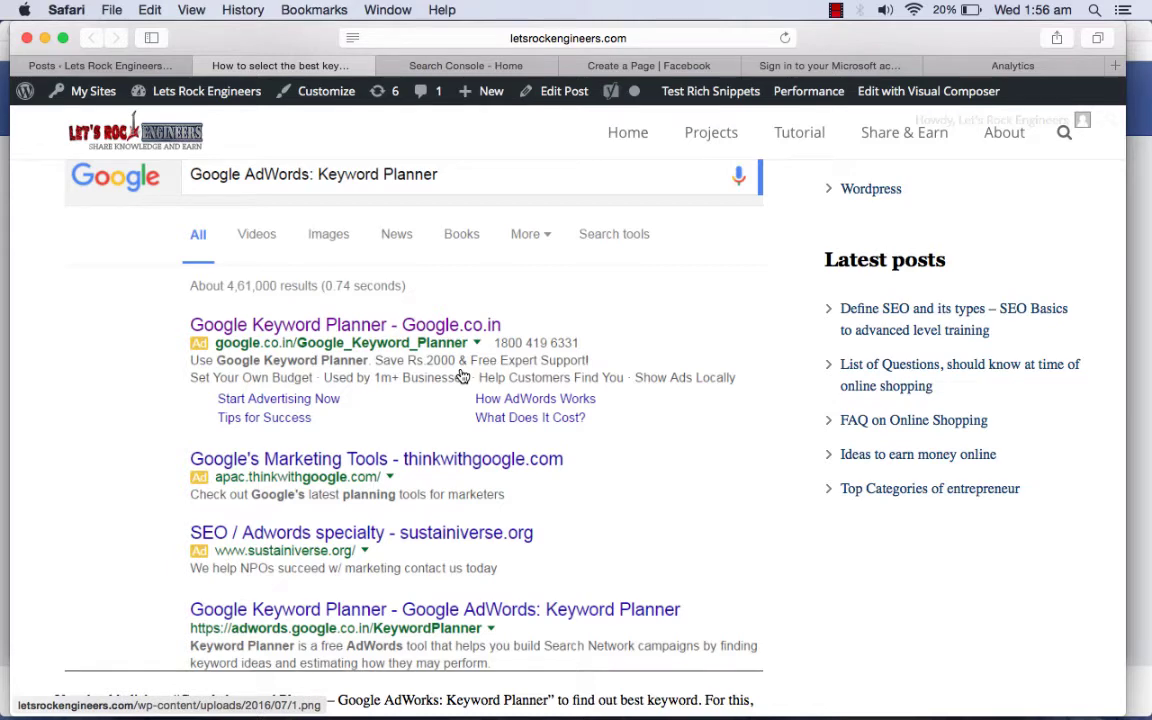
{"action": "scroll", "coordinate": [462, 376], "scroll_direction": "down", "scroll_amount": 10}
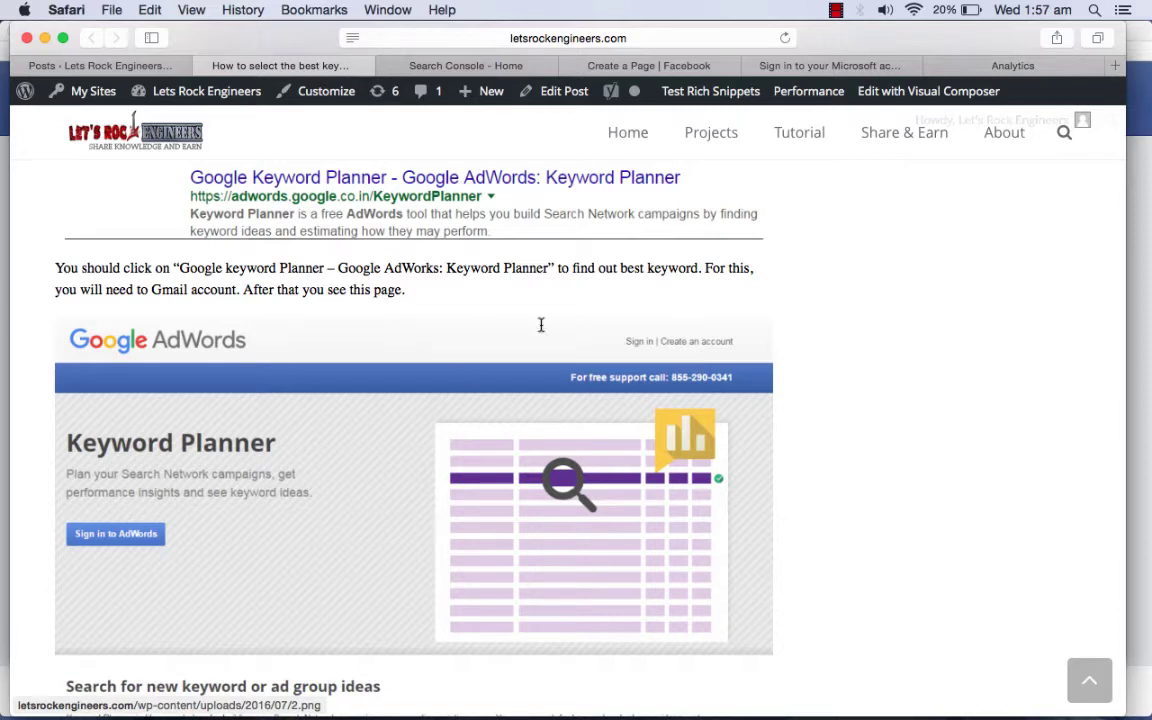
{"action": "scroll", "coordinate": [706, 352], "scroll_direction": "down", "scroll_amount": 10}
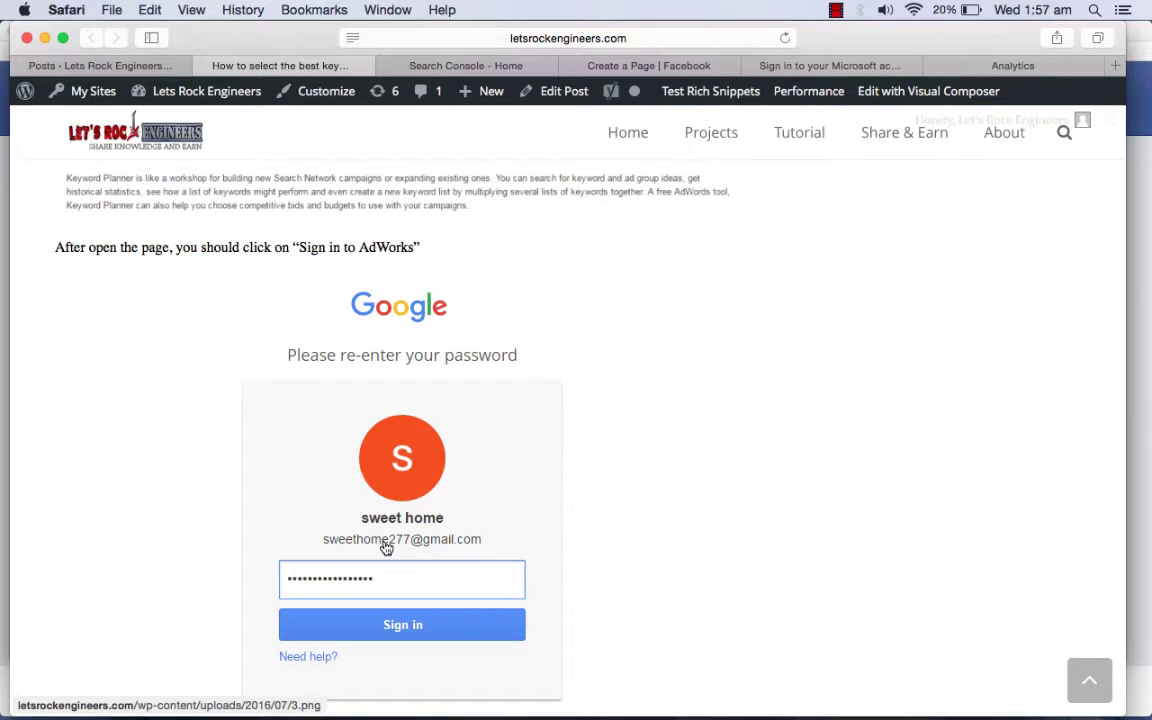
{"action": "scroll", "coordinate": [386, 548], "scroll_direction": "down", "scroll_amount": 6}
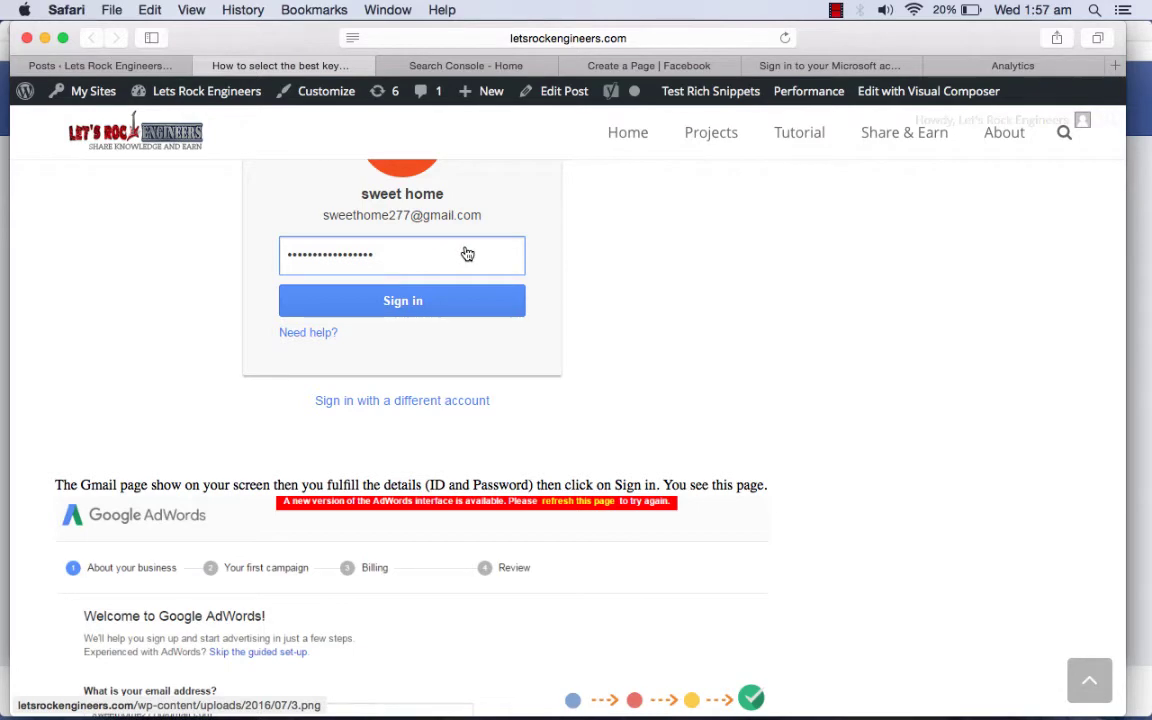
{"action": "scroll", "coordinate": [467, 254], "scroll_direction": "down", "scroll_amount": 1}
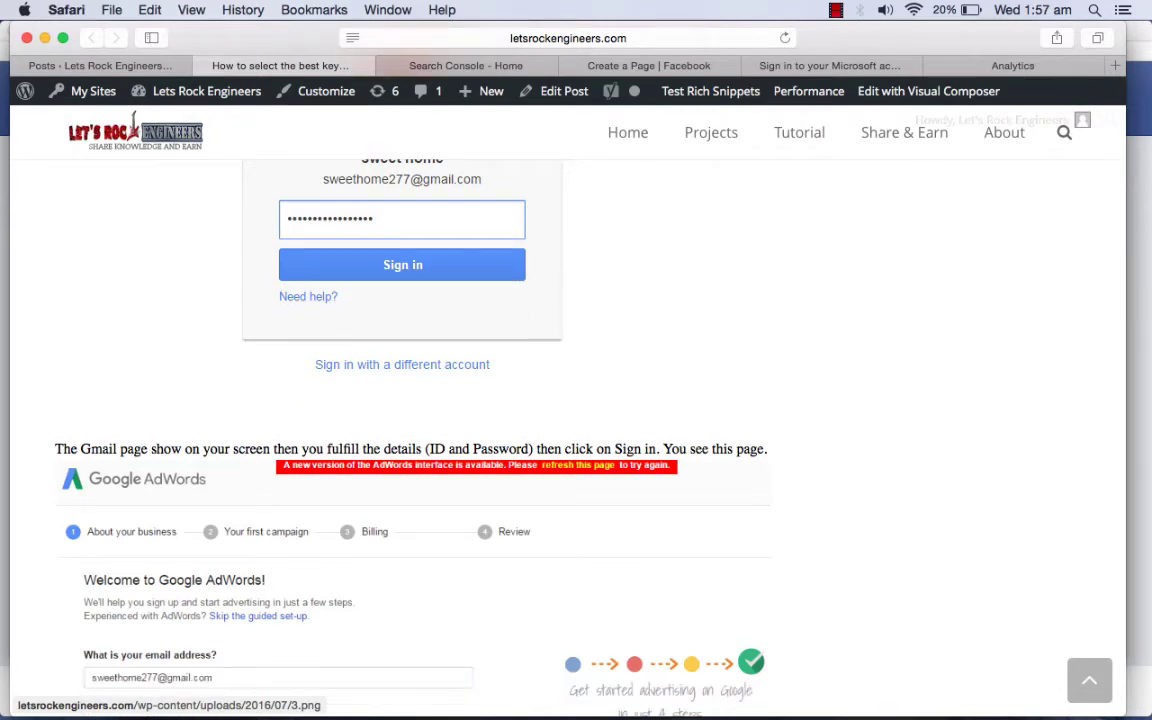
{"action": "scroll", "coordinate": [530, 386], "scroll_direction": "down", "scroll_amount": 6}
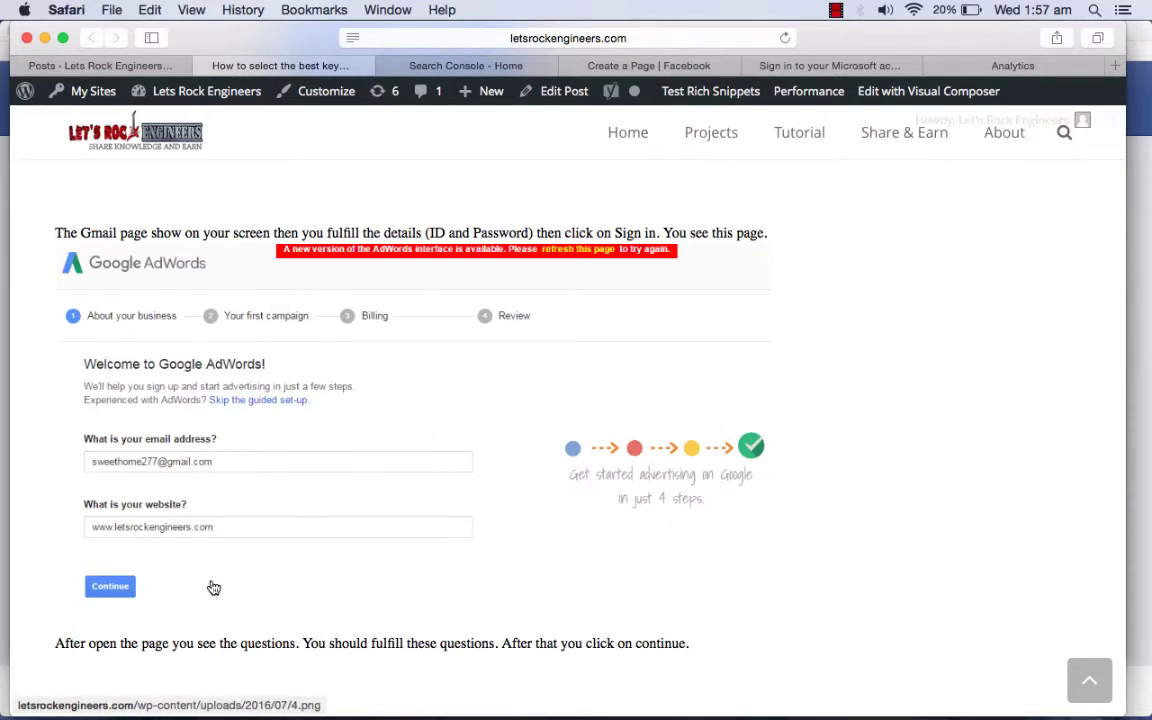
{"action": "scroll", "coordinate": [213, 588], "scroll_direction": "down", "scroll_amount": 12}
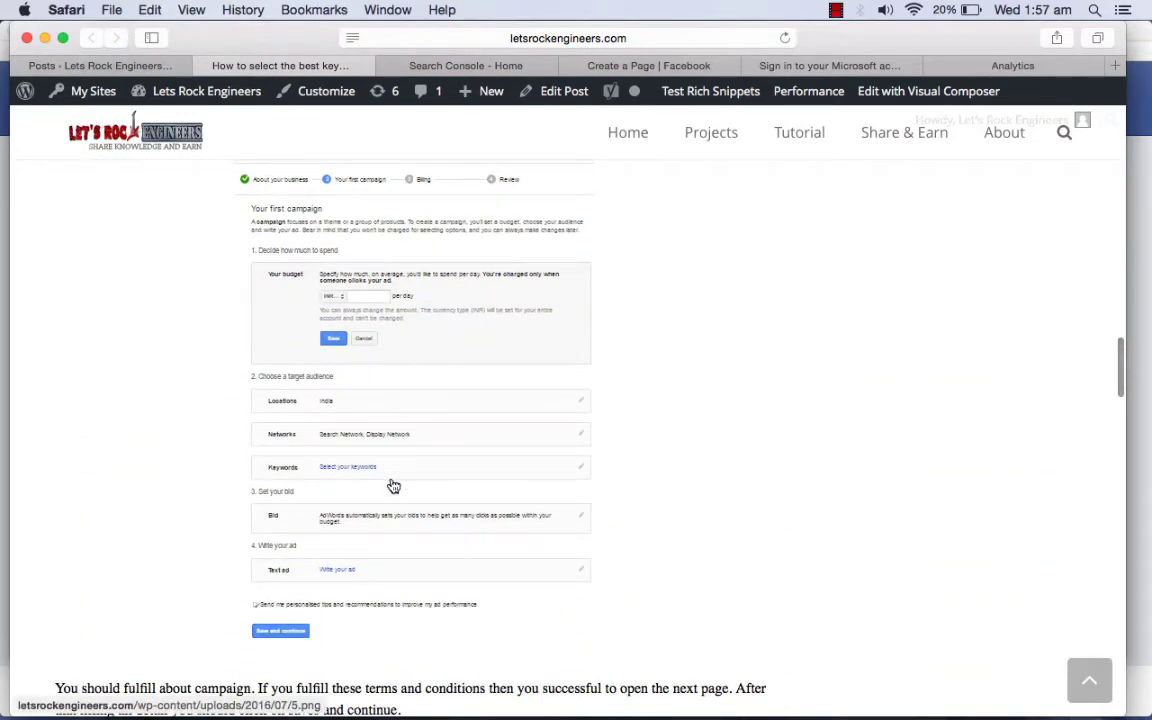
{"action": "scroll", "coordinate": [352, 437], "scroll_direction": "down", "scroll_amount": 1}
{"action": "scroll", "coordinate": [420, 420], "scroll_direction": "down", "scroll_amount": 20}
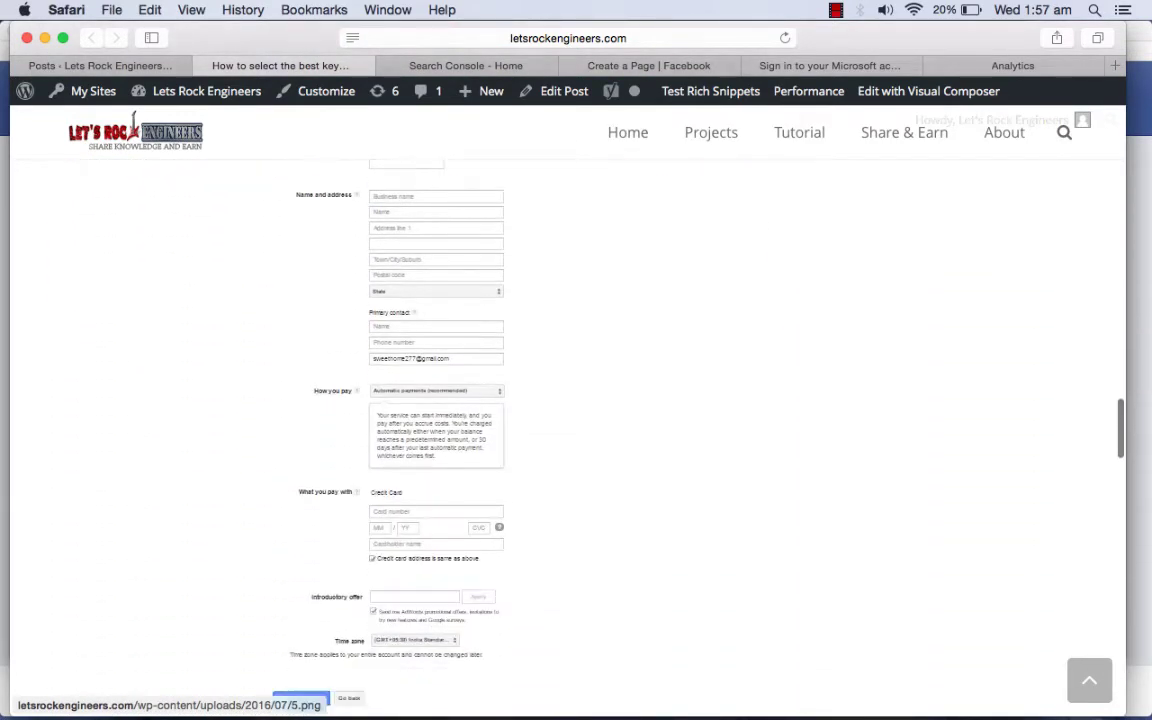
{"action": "scroll", "coordinate": [400, 420], "scroll_direction": "down", "scroll_amount": 10}
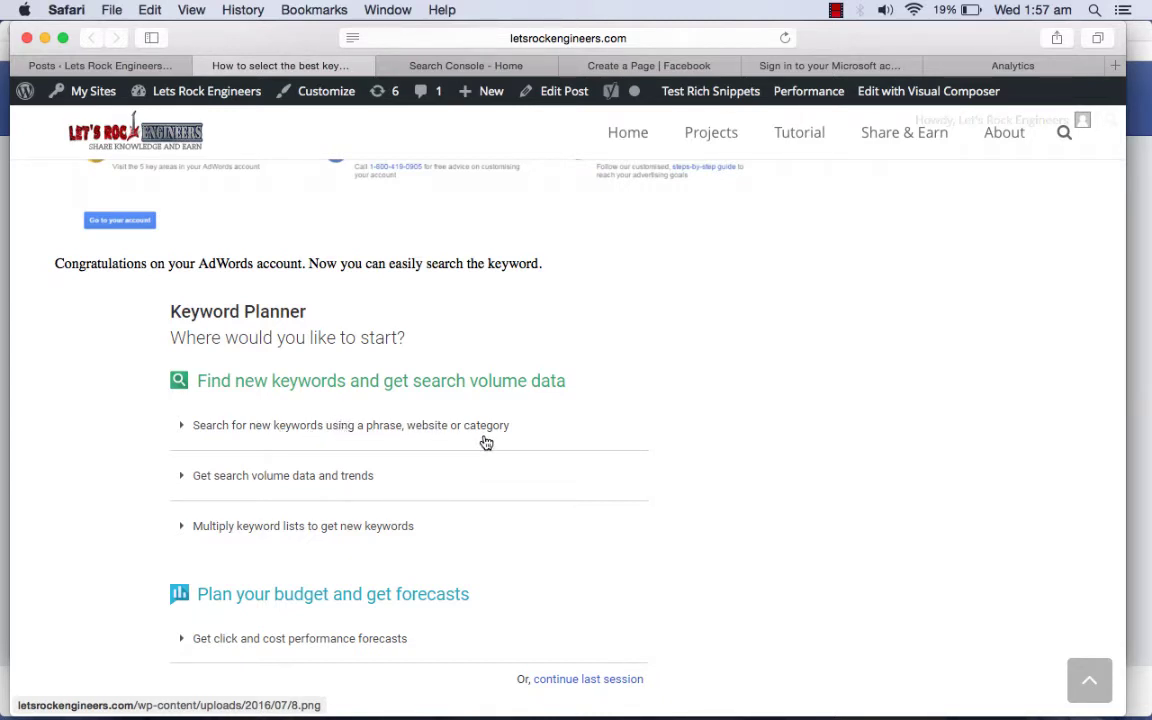
{"action": "scroll", "coordinate": [486, 442], "scroll_direction": "down", "scroll_amount": 5}
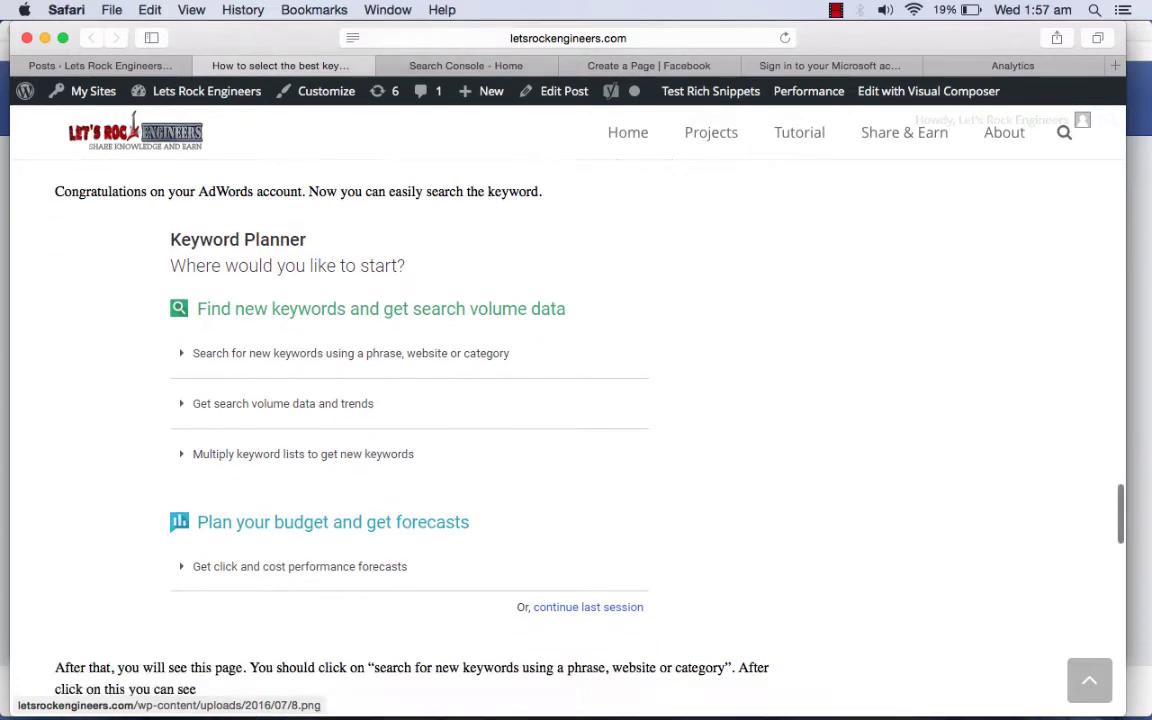
{"action": "scroll", "coordinate": [530, 420], "scroll_direction": "down", "scroll_amount": 4}
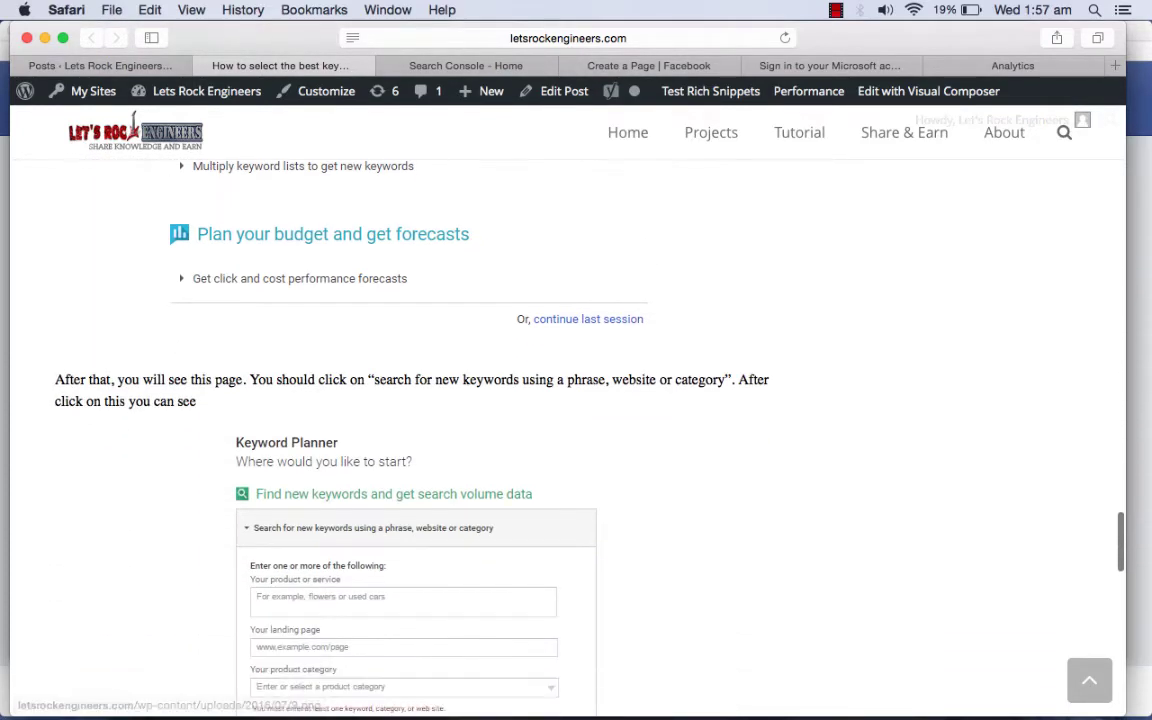
{"action": "scroll", "coordinate": [386, 291], "scroll_direction": "down", "scroll_amount": 5}
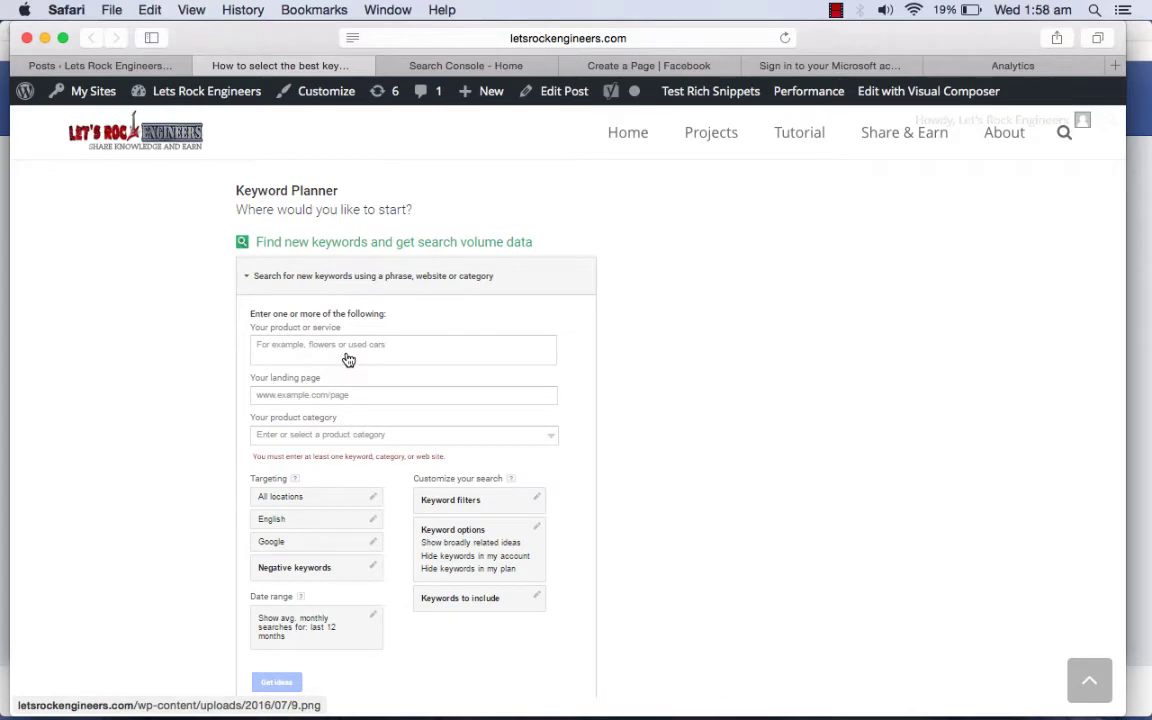
{"action": "scroll", "coordinate": [348, 360], "scroll_direction": "down", "scroll_amount": 10}
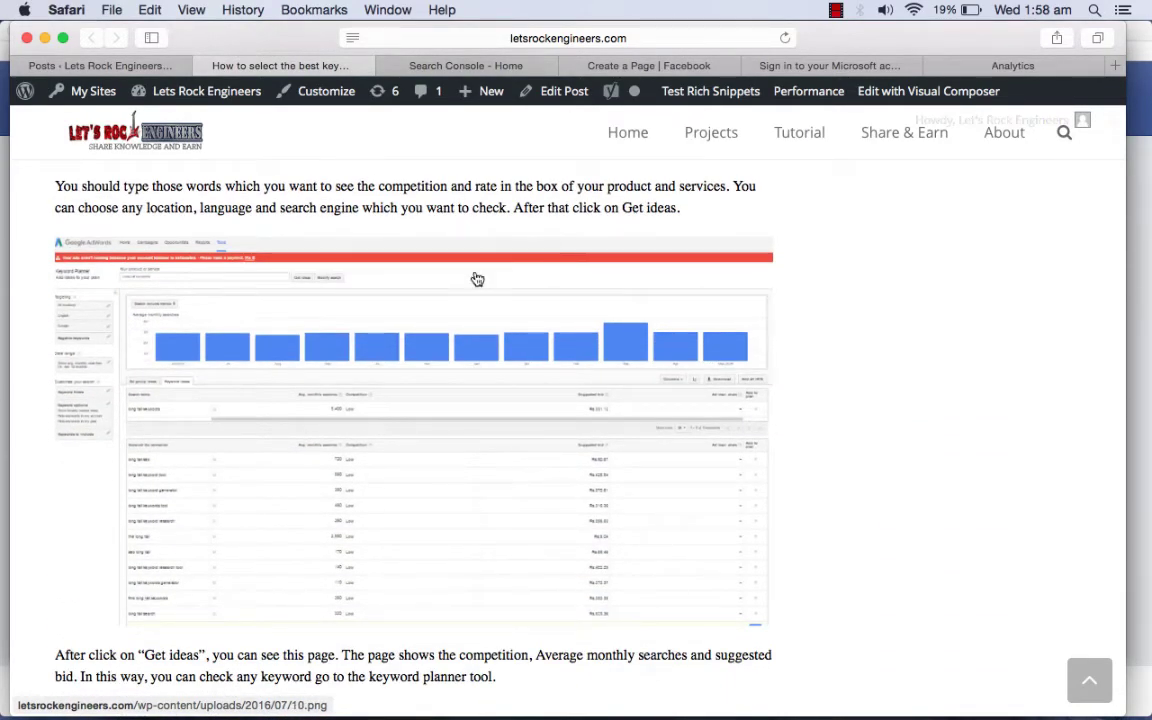
{"action": "scroll", "coordinate": [597, 306], "scroll_direction": "down", "scroll_amount": 7}
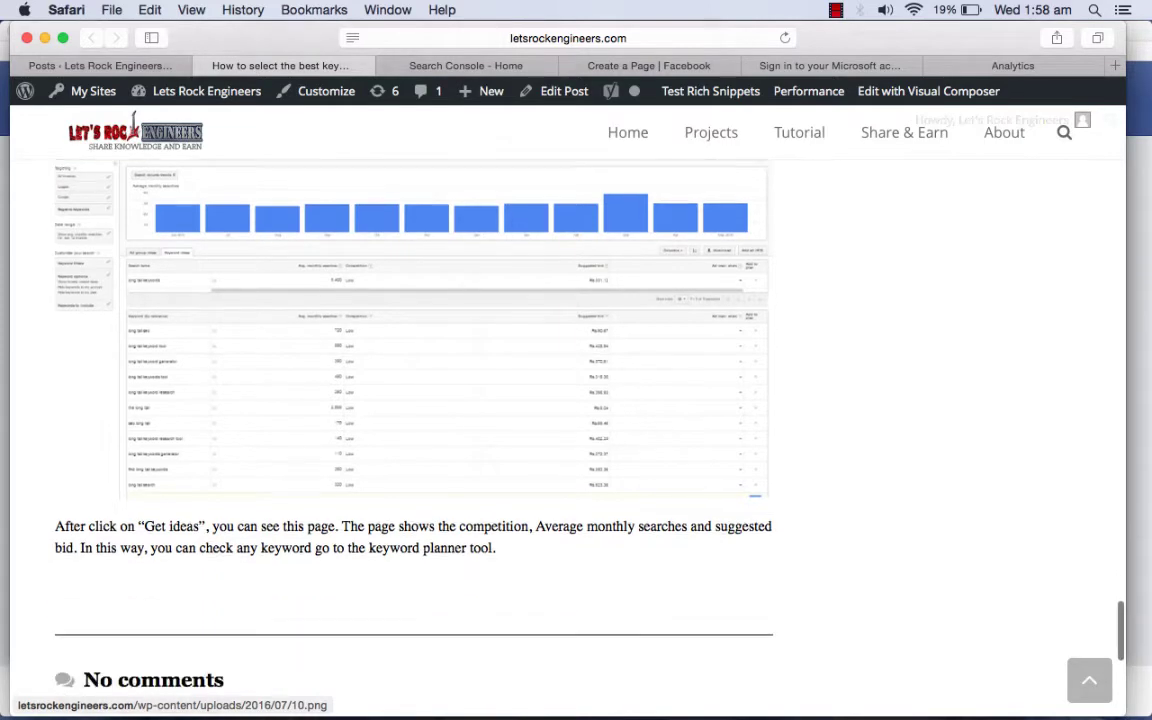
{"action": "scroll", "coordinate": [505, 407], "scroll_direction": "up", "scroll_amount": 9}
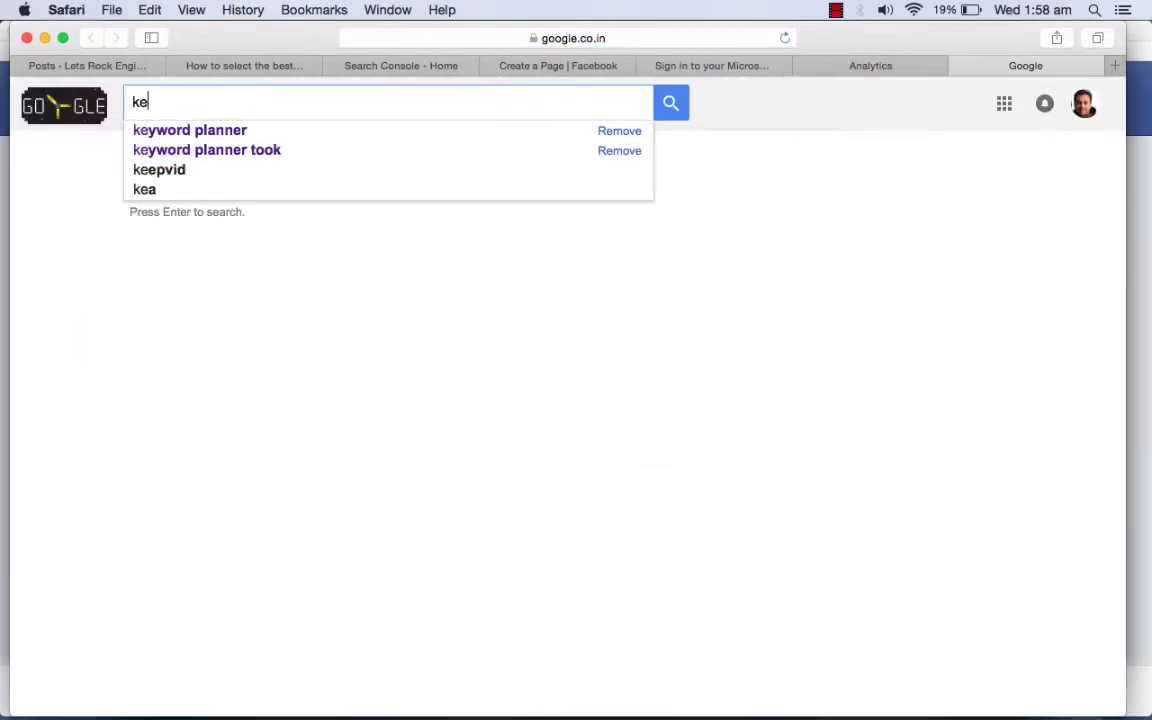
Search Google for "keyword planner"
{"action": "key", "text": "Down"}
{"action": "key", "text": "Return"}
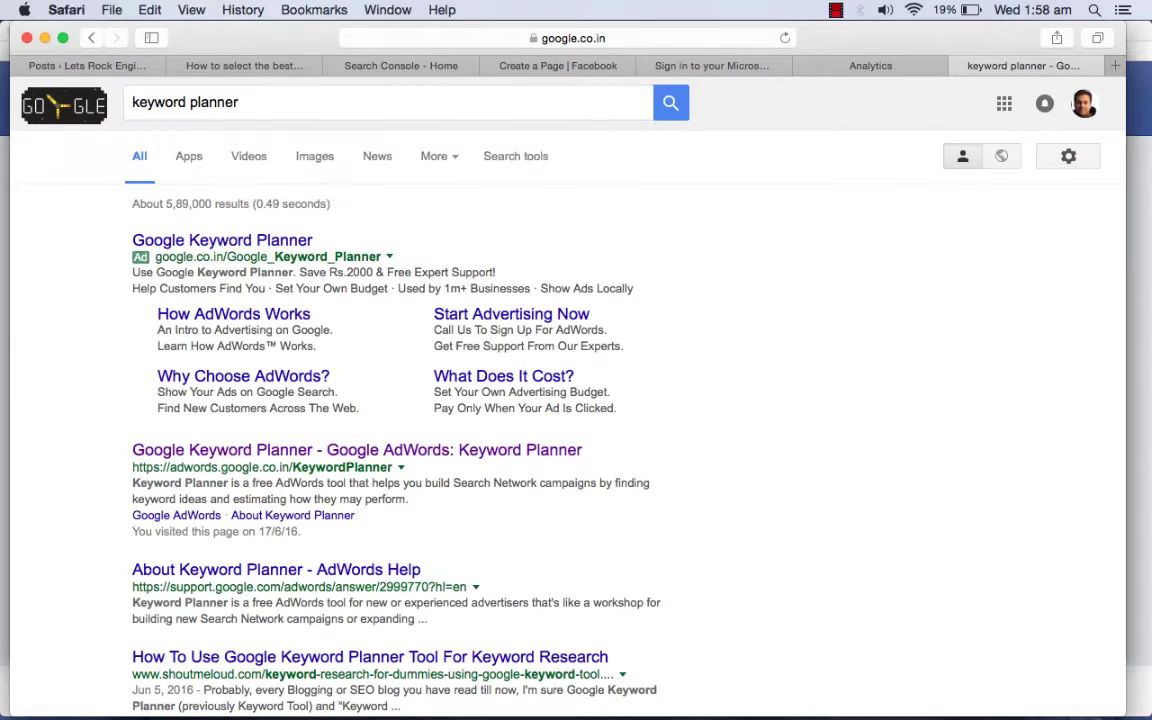
{"action": "left_click", "coordinate": [246, 242]}
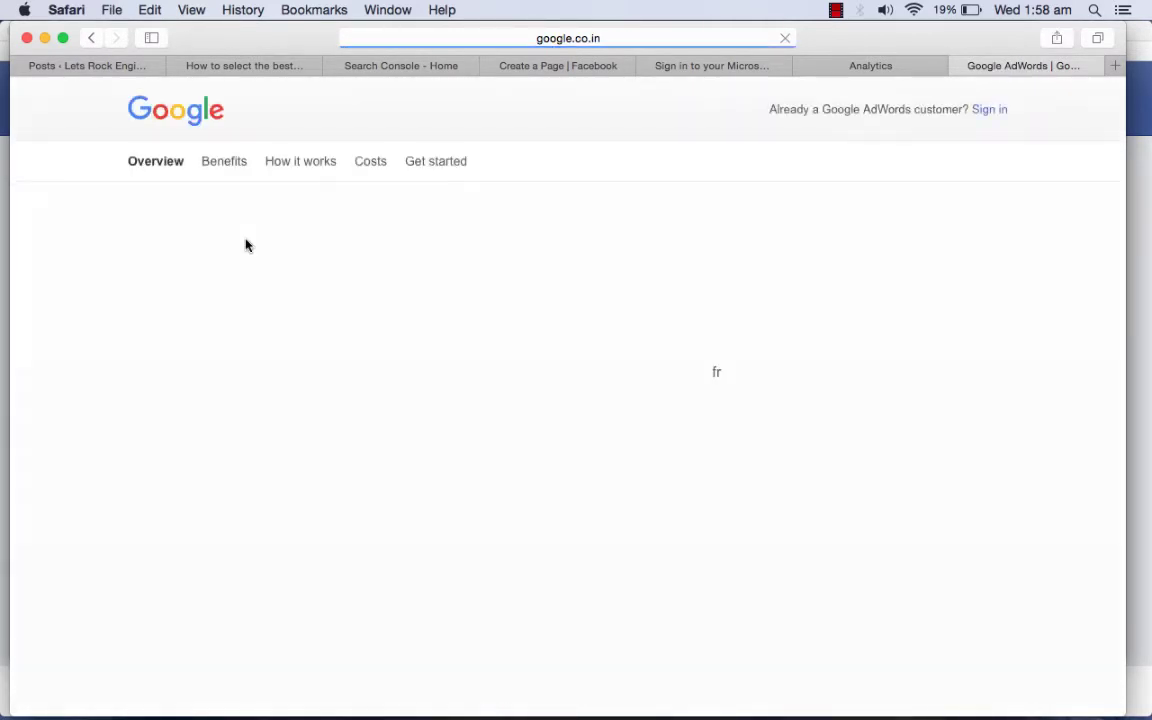
{"action": "left_click", "coordinate": [988, 115]}
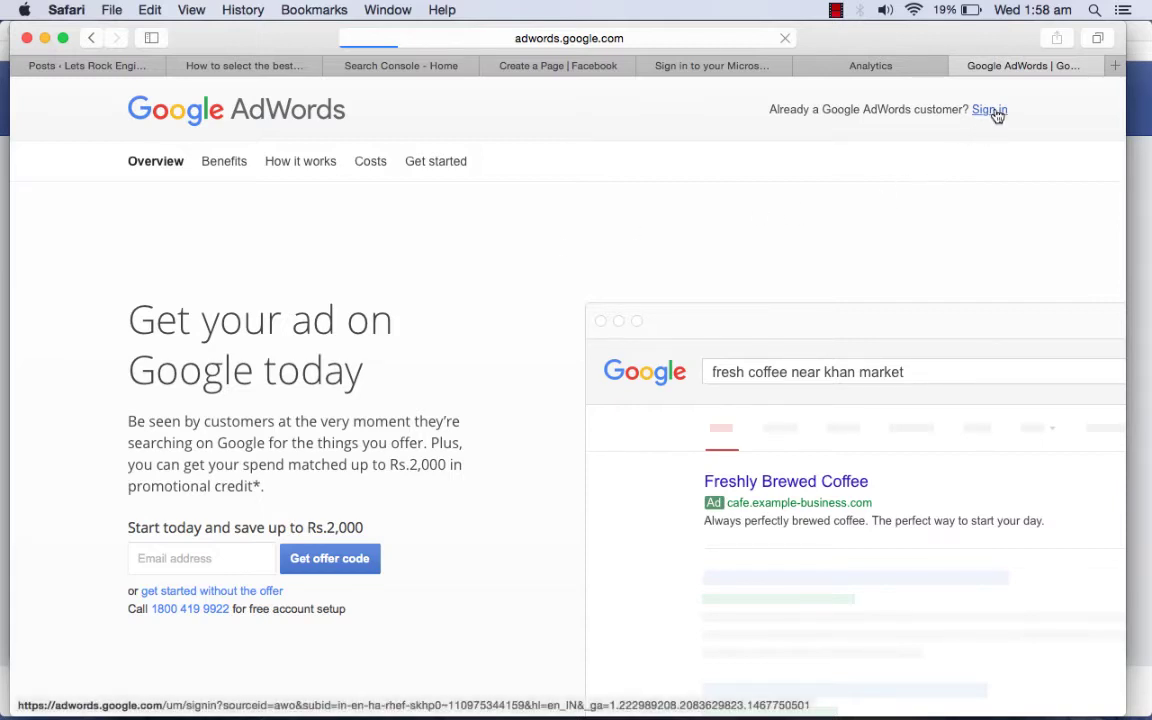
{"action": "left_click", "coordinate": [89, 42]}
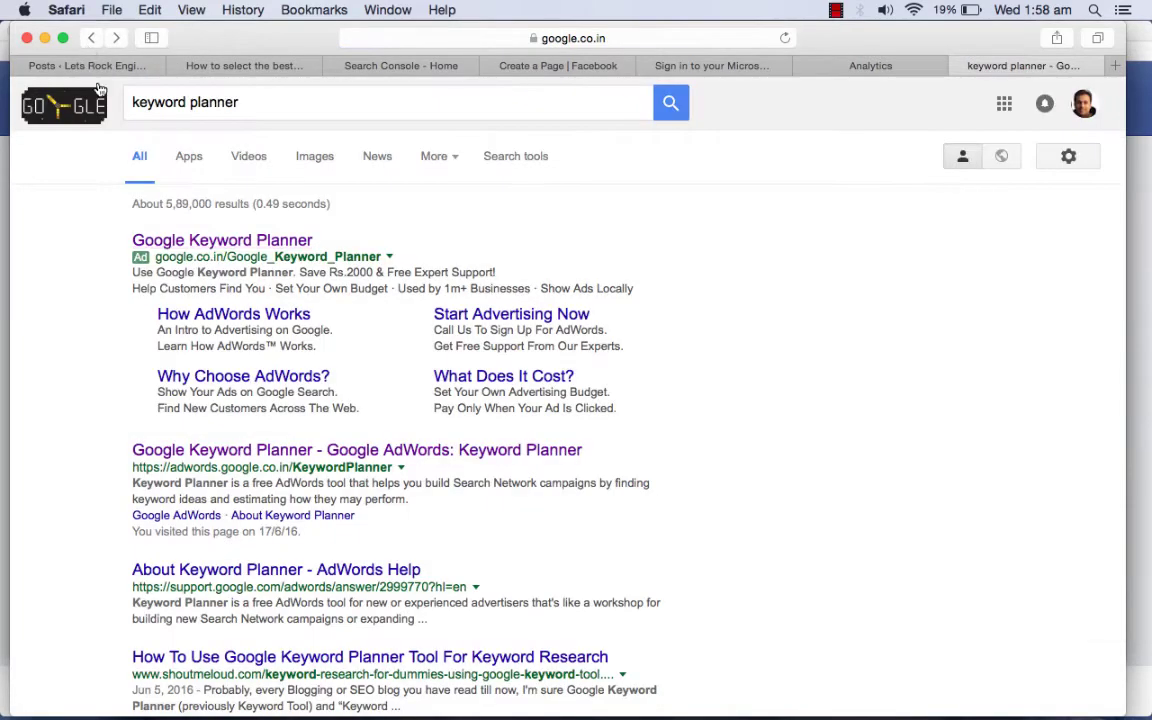
Open the "Google Keyword Planner - Google AdWords: Keyword Planner" search result and sign in to AdWords
{"action": "left_click", "coordinate": [224, 460]}
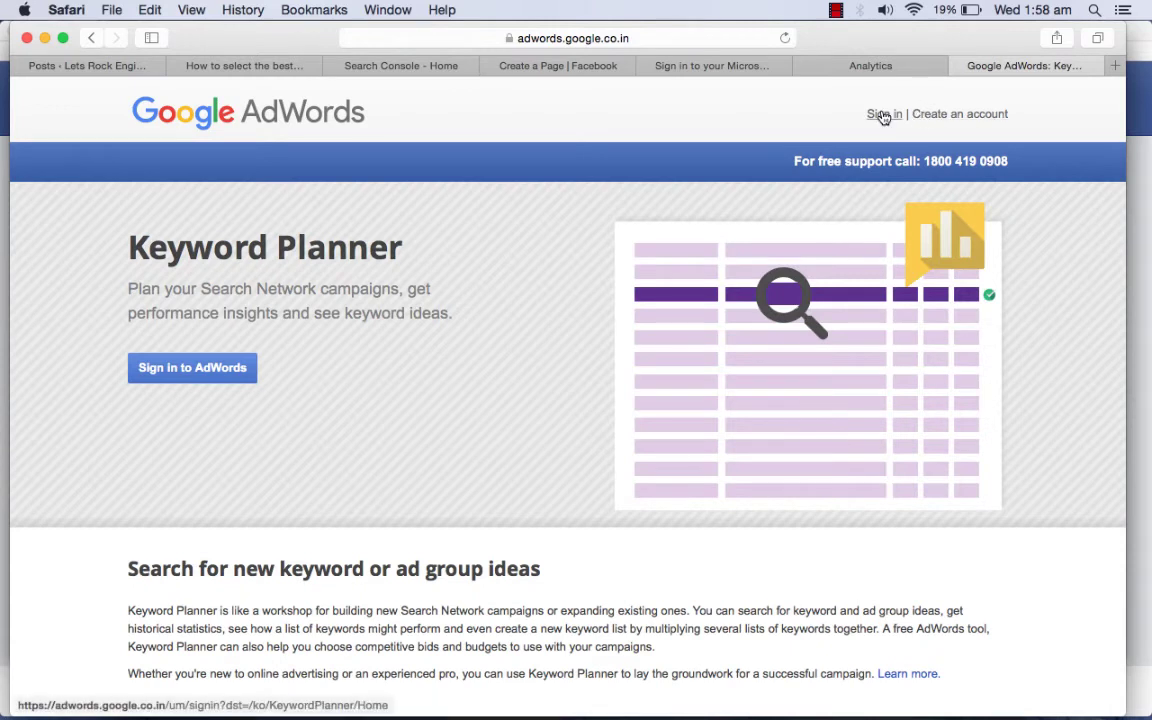
{"action": "left_click", "coordinate": [884, 115]}
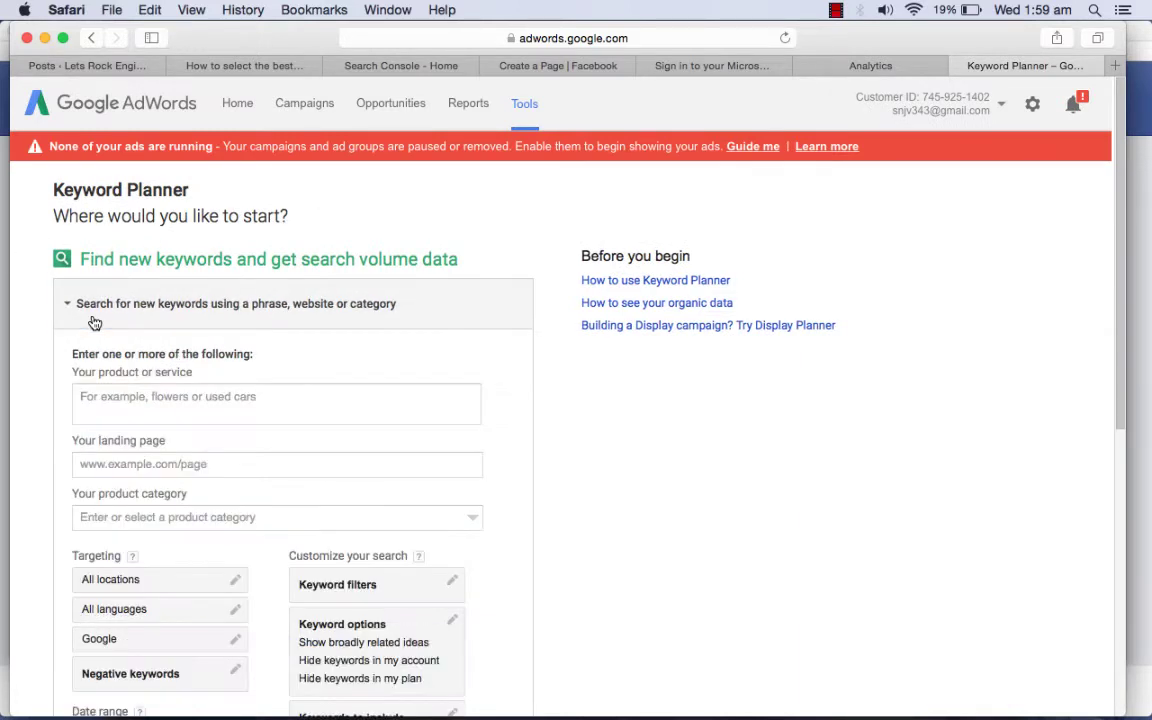
Enter "write a blog" as the product or service and get keyword ideas for it
{"action": "left_click", "coordinate": [116, 402]}
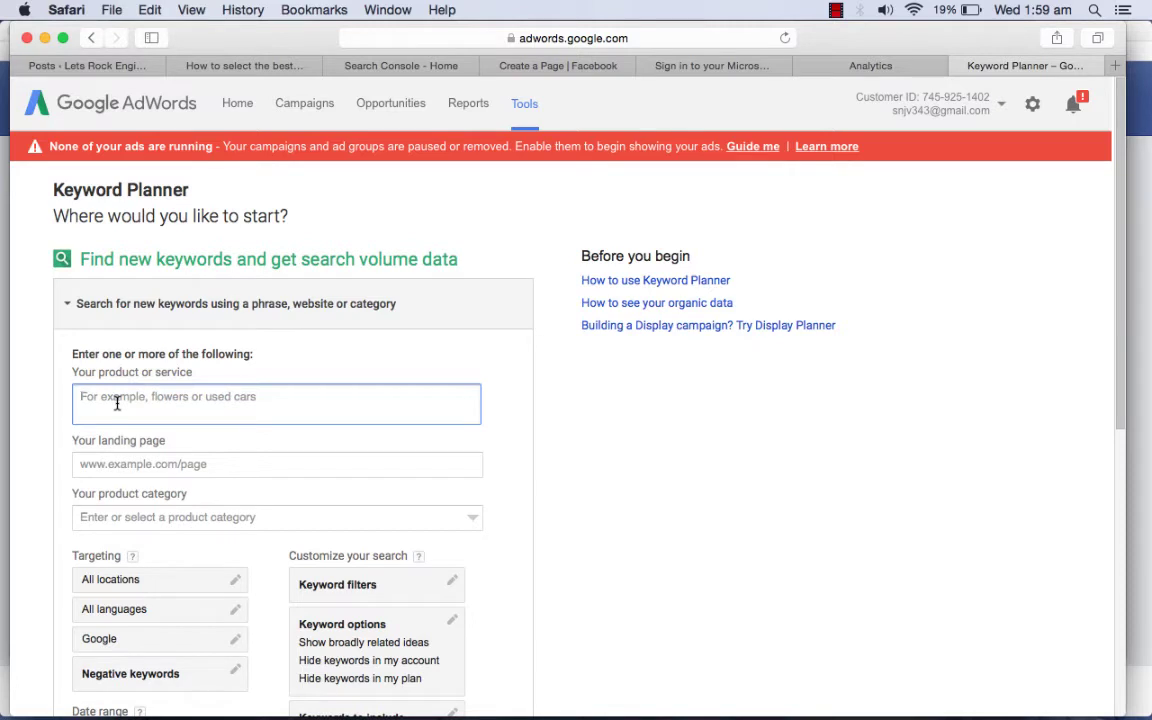
{"action": "type", "text": "wri"}
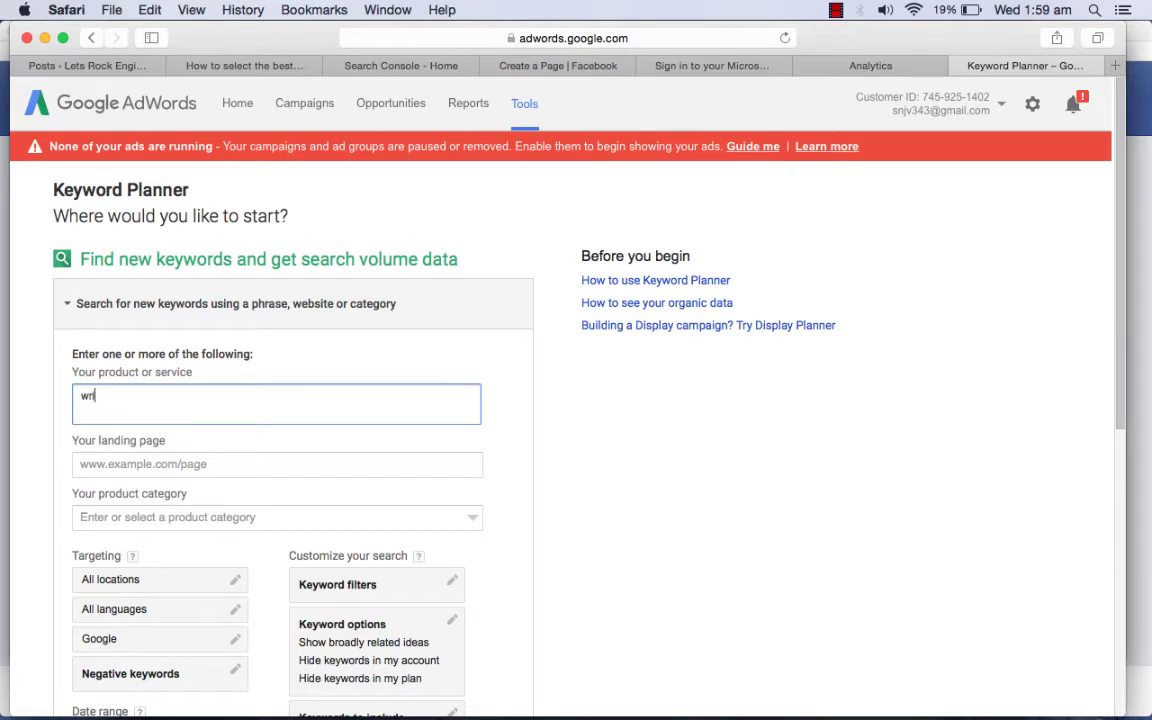
{"action": "type", "text": "te a blog"}
{"action": "key", "text": "Return"}
{"action": "left_click", "coordinate": [16, 440]}
{"action": "scroll", "coordinate": [16, 440], "scroll_direction": "down", "scroll_amount": 2}
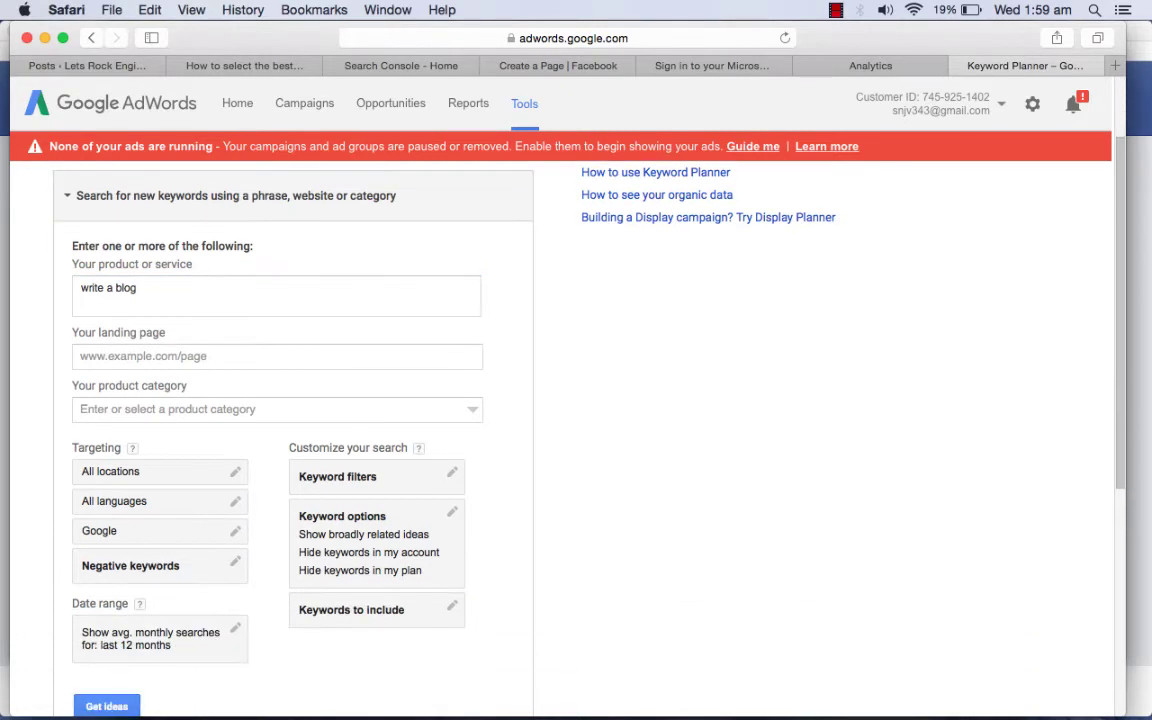
{"action": "left_click", "coordinate": [108, 706]}
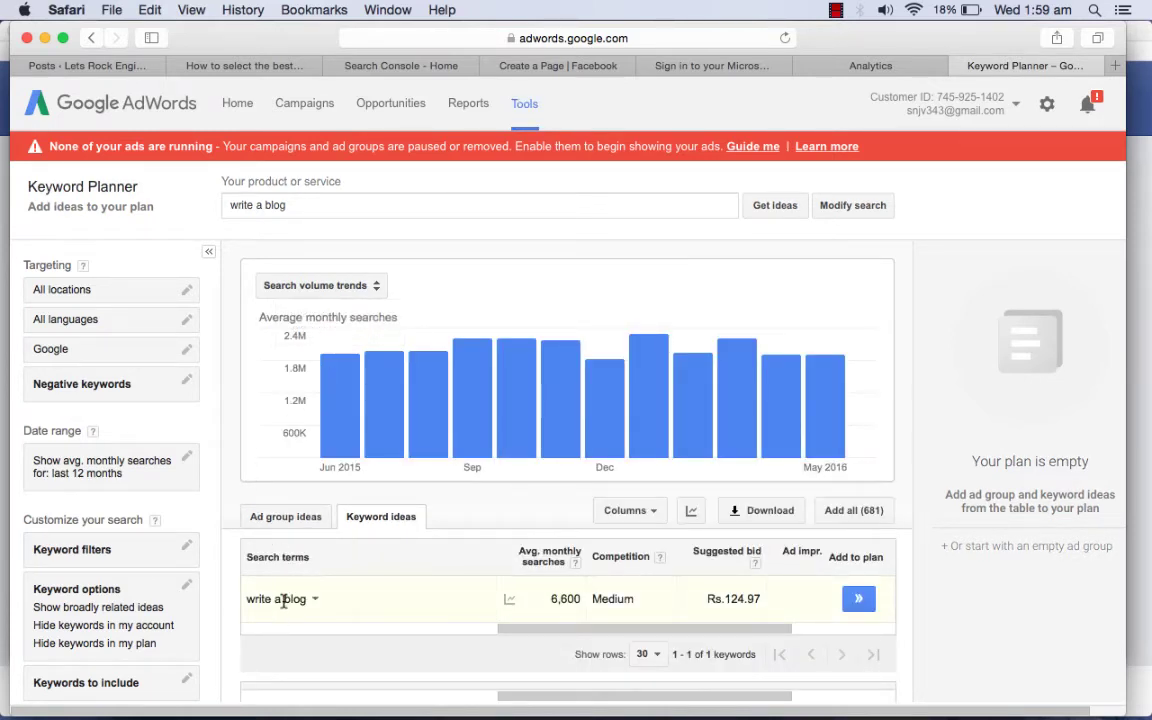
Examine the average monthly searches, competition and suggested bids for "write a blog" and its related keyword ideas
{"action": "mouse_move", "coordinate": [552, 614]}
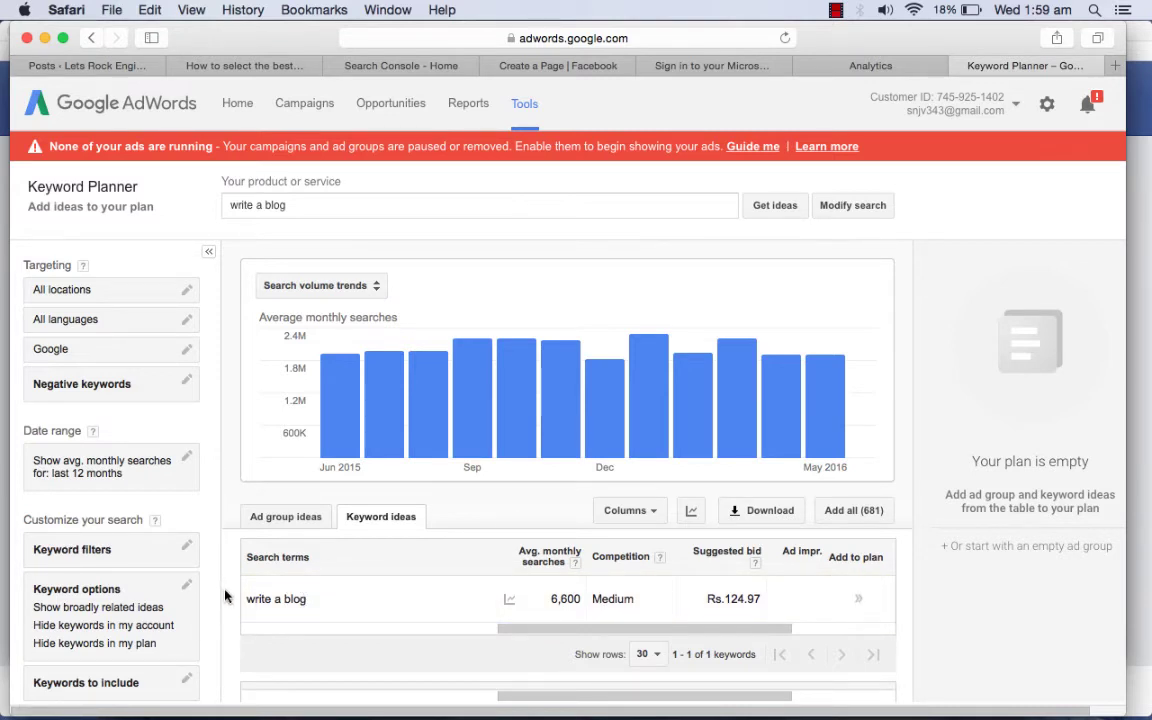
{"action": "scroll", "coordinate": [225, 596], "scroll_direction": "down", "scroll_amount": 5}
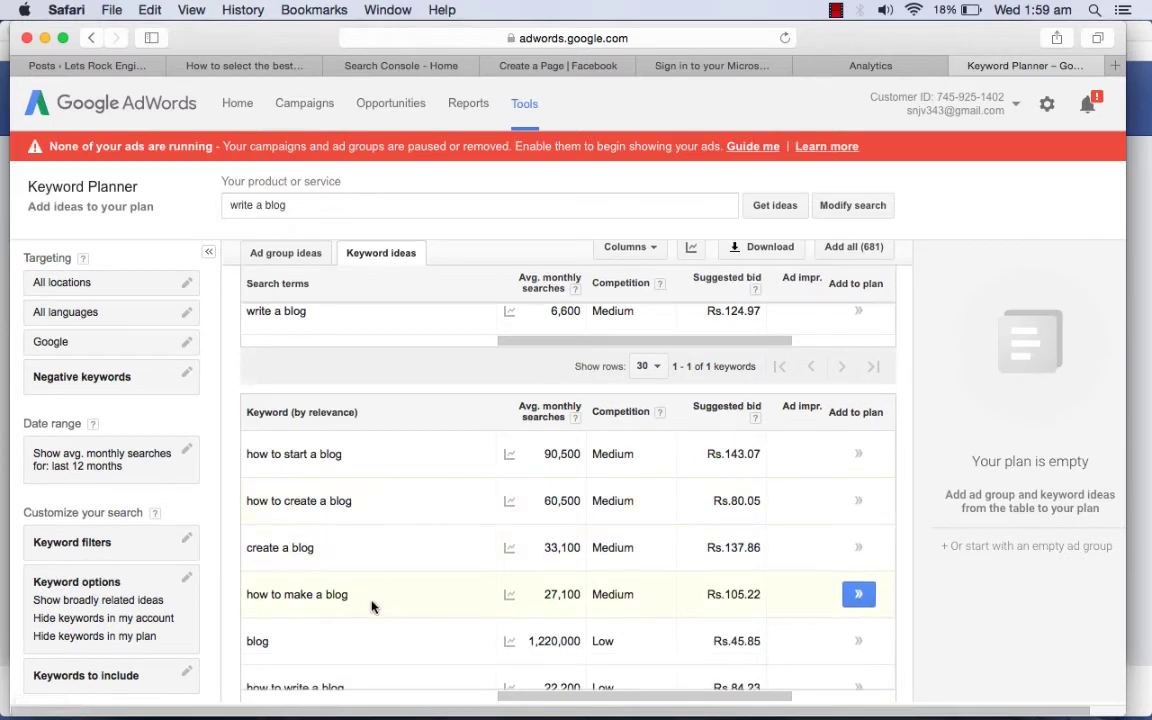
{"action": "scroll", "coordinate": [370, 612], "scroll_direction": "down", "scroll_amount": 6}
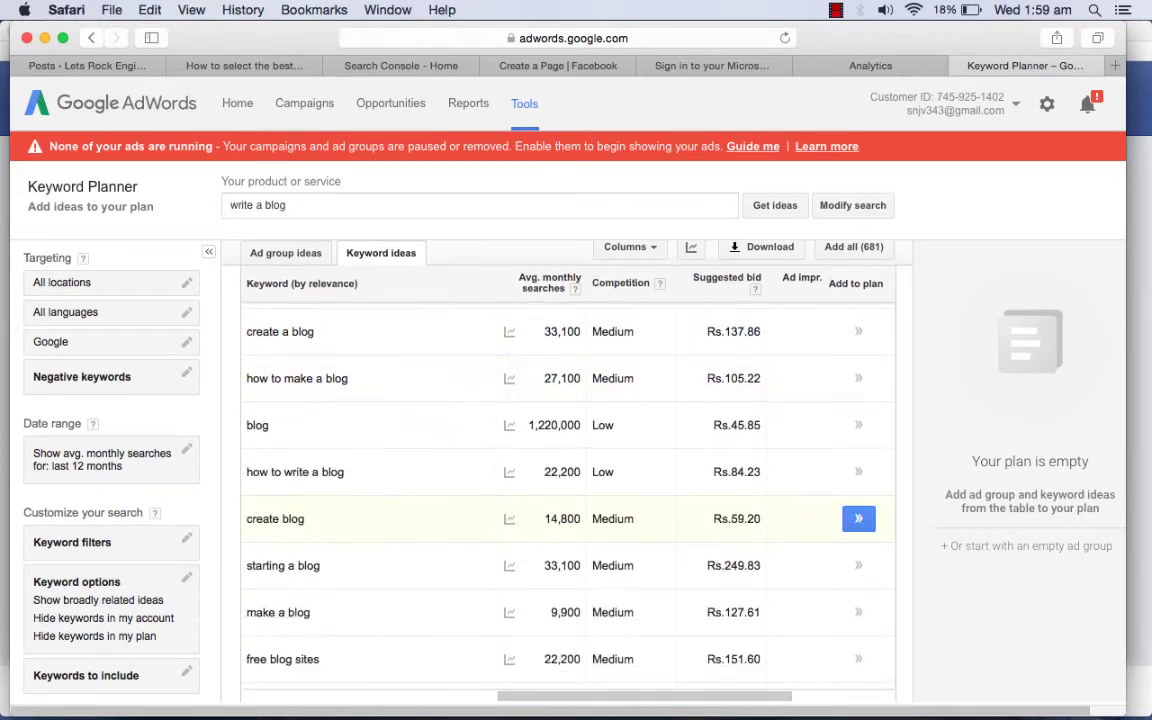
{"action": "scroll", "coordinate": [560, 480], "scroll_direction": "down", "scroll_amount": 3}
{"action": "scroll", "coordinate": [560, 480], "scroll_direction": "up", "scroll_amount": 5}
{"action": "scroll", "coordinate": [322, 413], "scroll_direction": "up", "scroll_amount": 5}
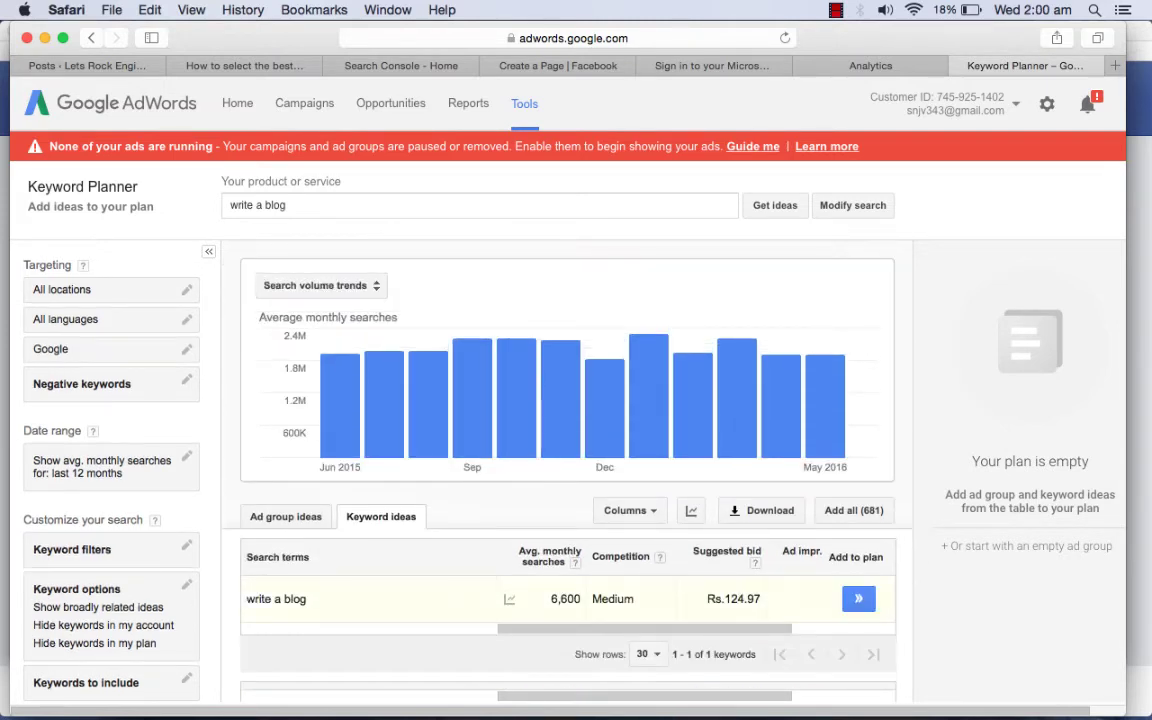
Change the product or service phrase to "write a new blog" and get its keyword ideas
{"action": "left_click", "coordinate": [300, 205]}
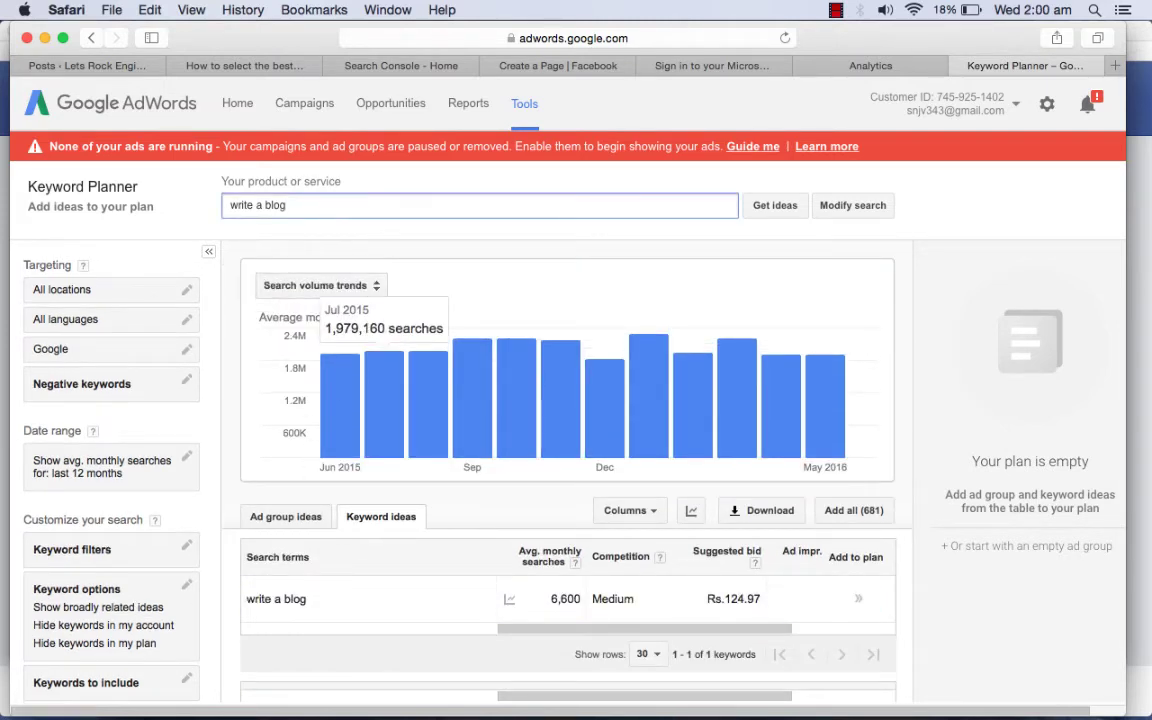
{"action": "left_click", "coordinate": [265, 205]}
{"action": "type", "text": "new"}
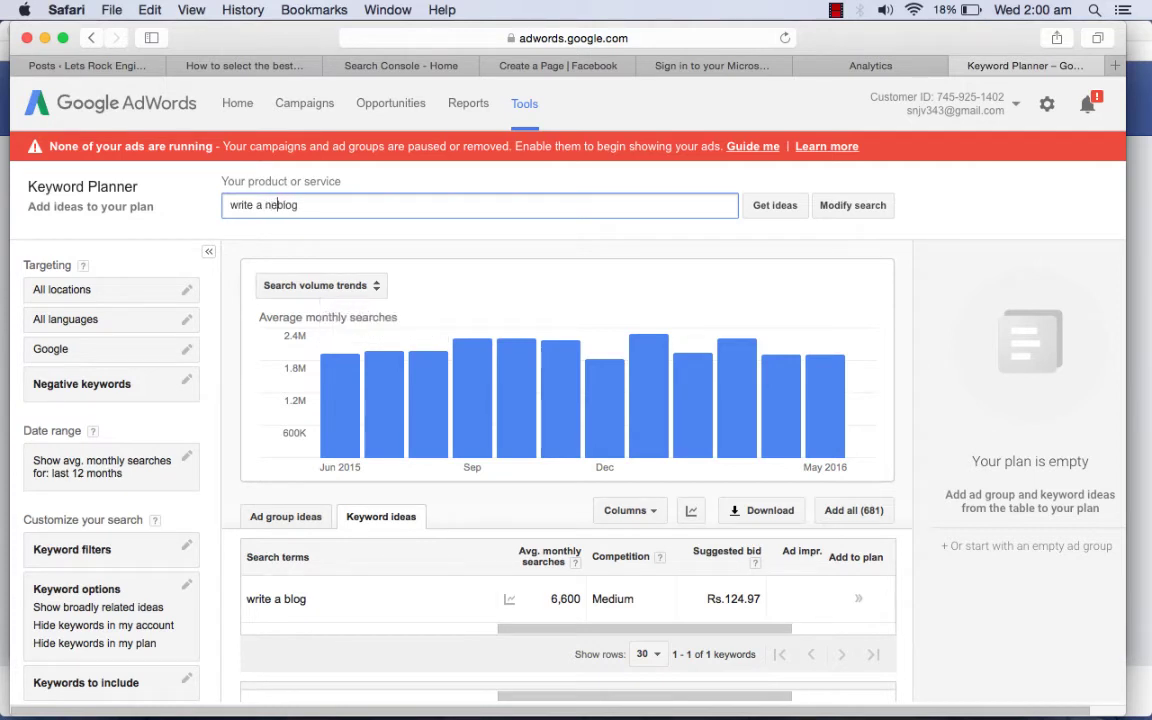
{"action": "key", "text": "Return"}
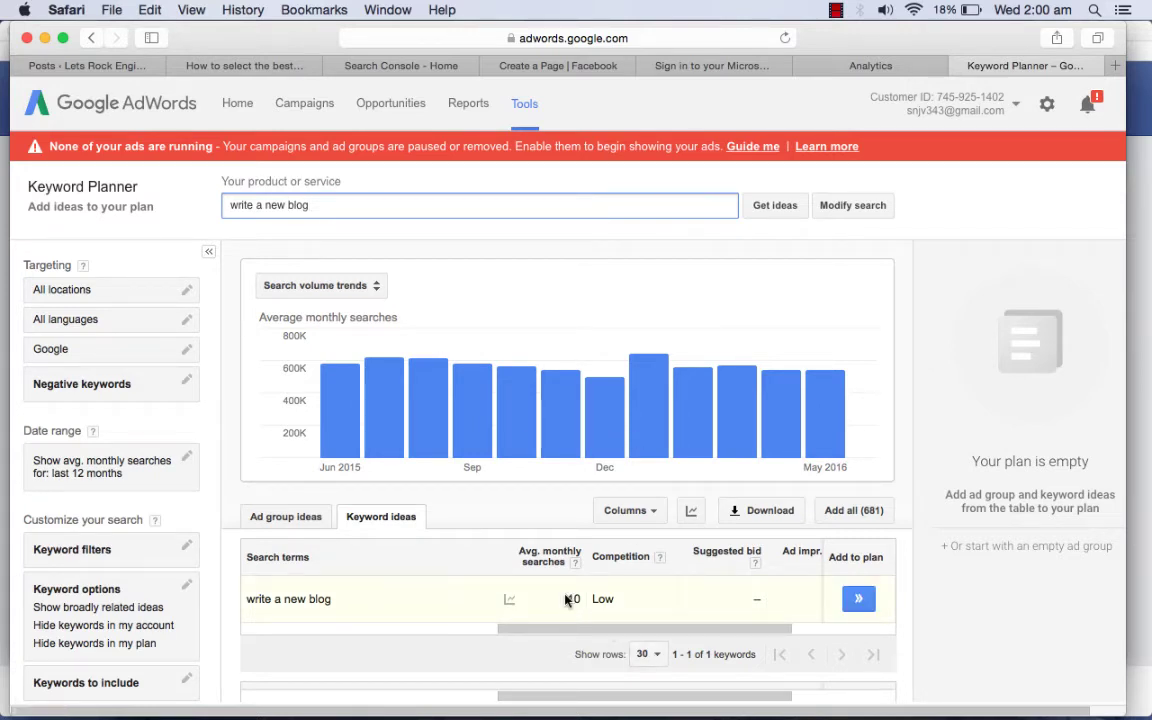
Compare the search volume and competition of "write a new blog" with related keywords such as "how to create a blog"
{"action": "left_click", "coordinate": [234, 596]}
{"action": "scroll", "coordinate": [234, 596], "scroll_direction": "down", "scroll_amount": 5}
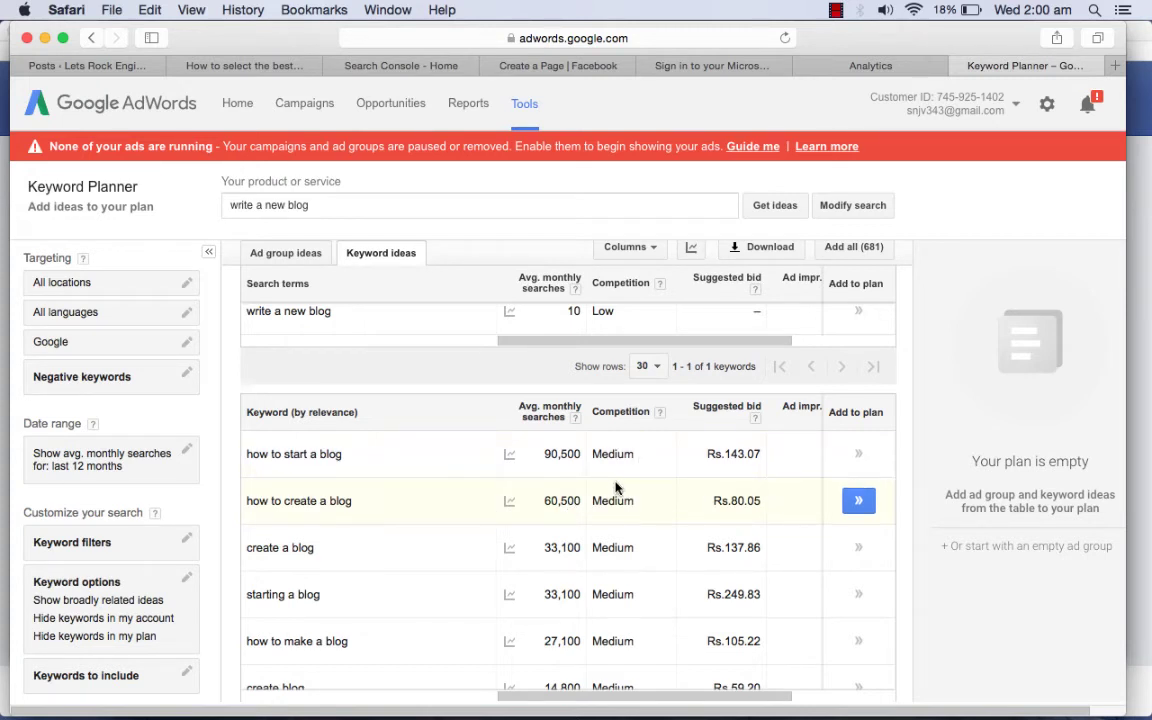
{"action": "mouse_move", "coordinate": [443, 506]}
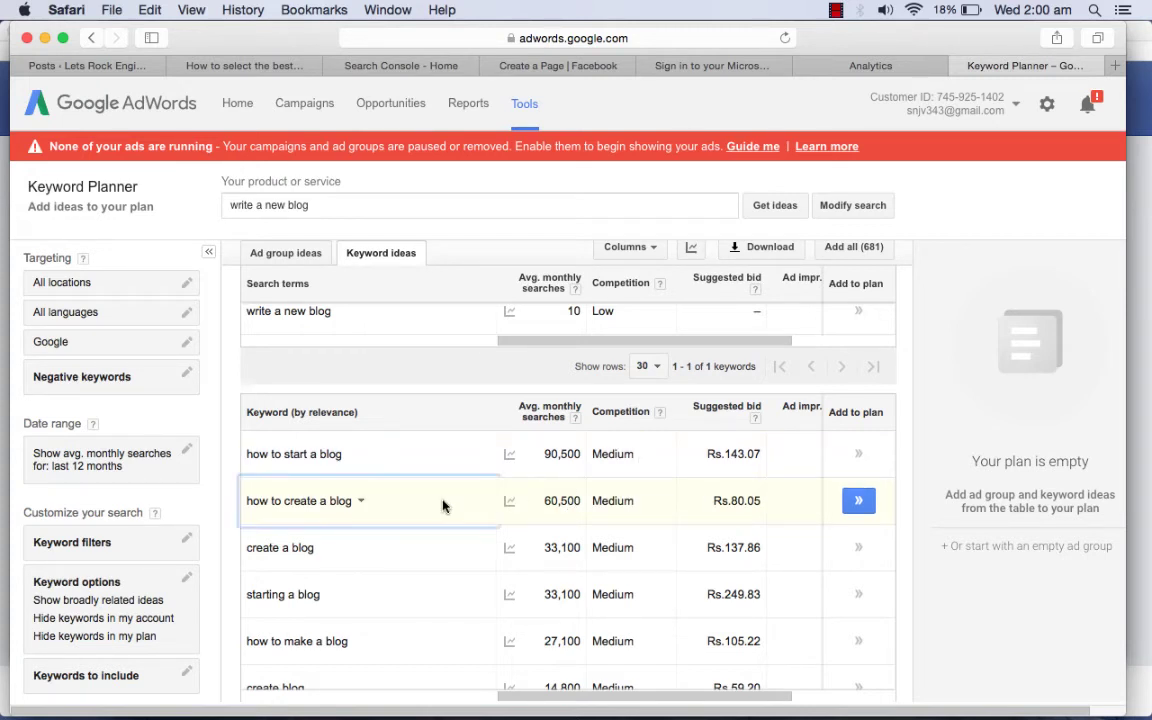
Replace the product or service phrase with "how to blog" and get its keyword ideas
{"action": "scroll", "coordinate": [443, 547], "scroll_direction": "down", "scroll_amount": 5}
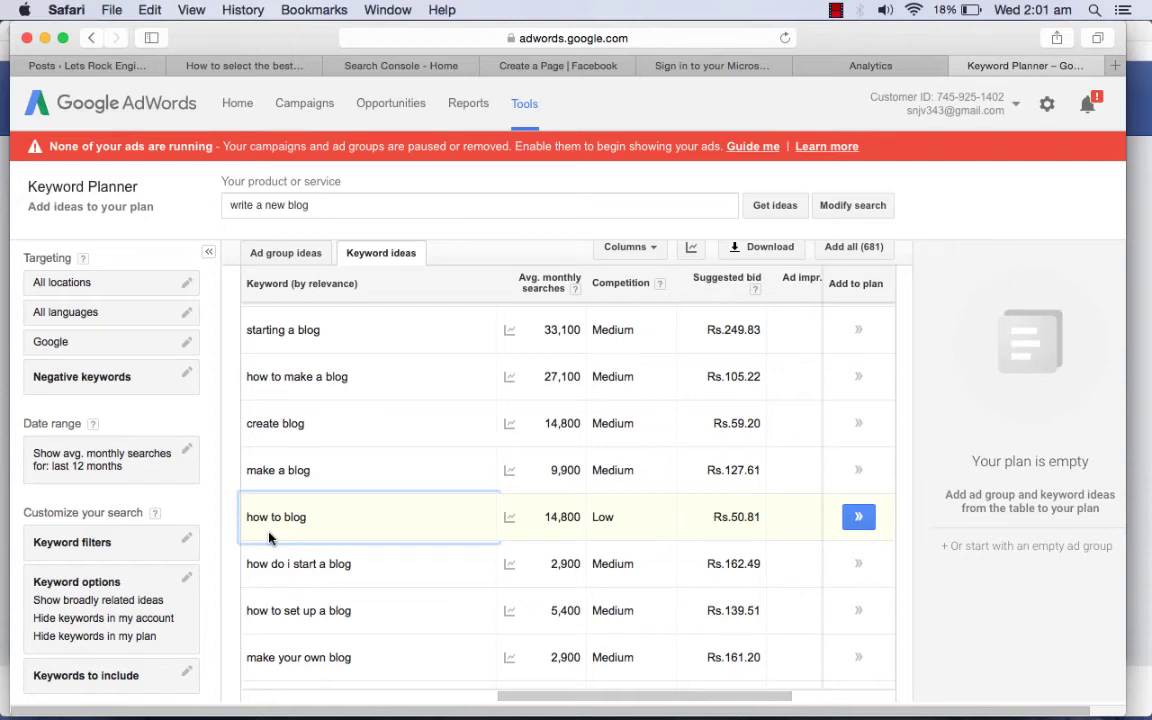
{"action": "left_click", "coordinate": [291, 205]}
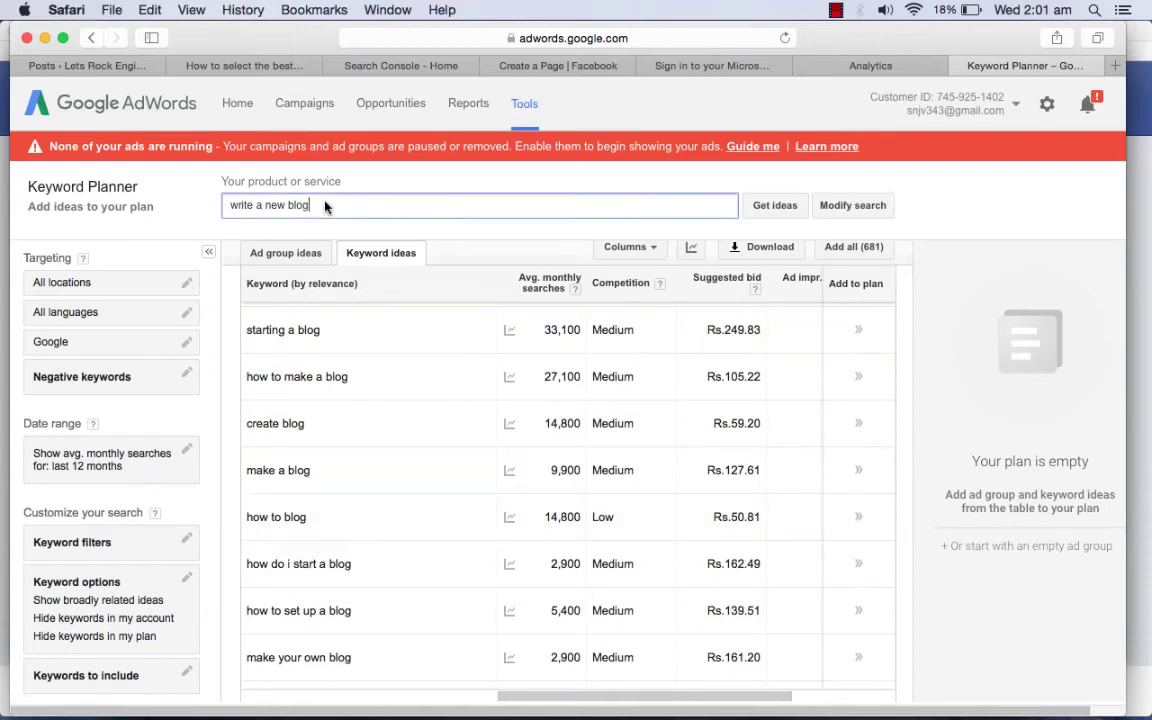
{"action": "key", "text": "super+a"}
{"action": "key", "text": "BackSpace"}
{"action": "type", "text": "how to blog"}
{"action": "key", "text": "Return"}
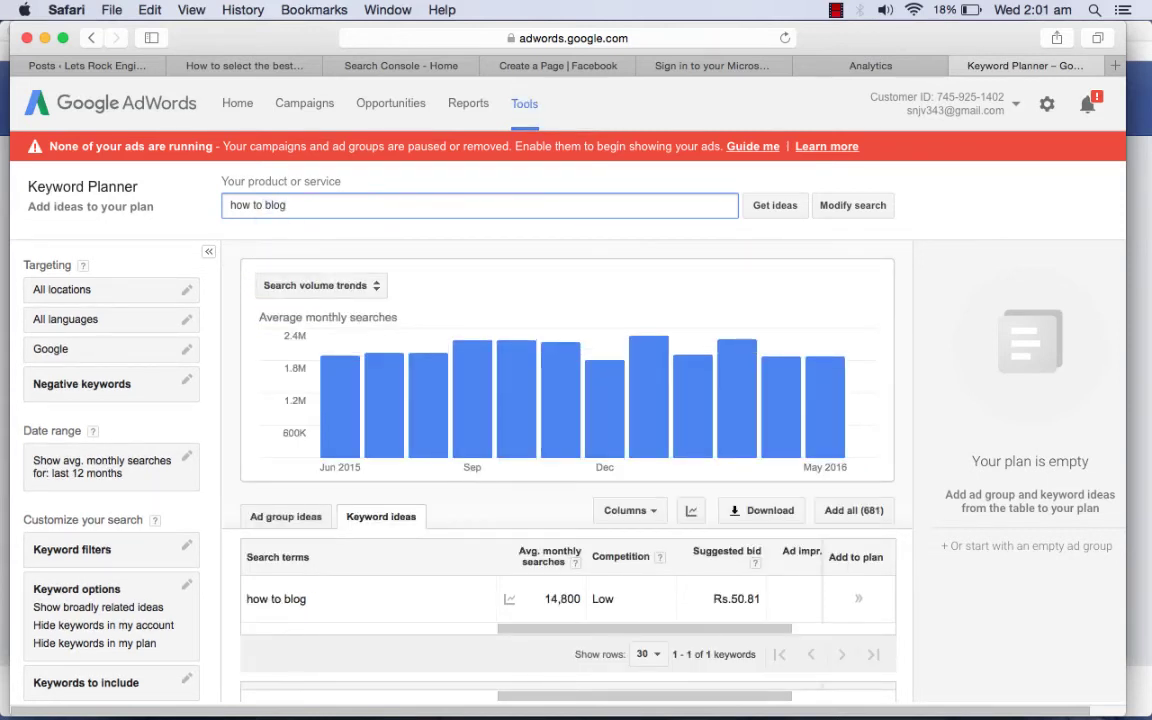
Review the related keyword ideas, expand the product or service phrase to "how to write a blog" and get its keyword ideas
{"action": "left_click", "coordinate": [237, 332]}
{"action": "scroll", "coordinate": [237, 332], "scroll_direction": "down", "scroll_amount": 5}
{"action": "scroll", "coordinate": [568, 480], "scroll_direction": "down", "scroll_amount": 4}
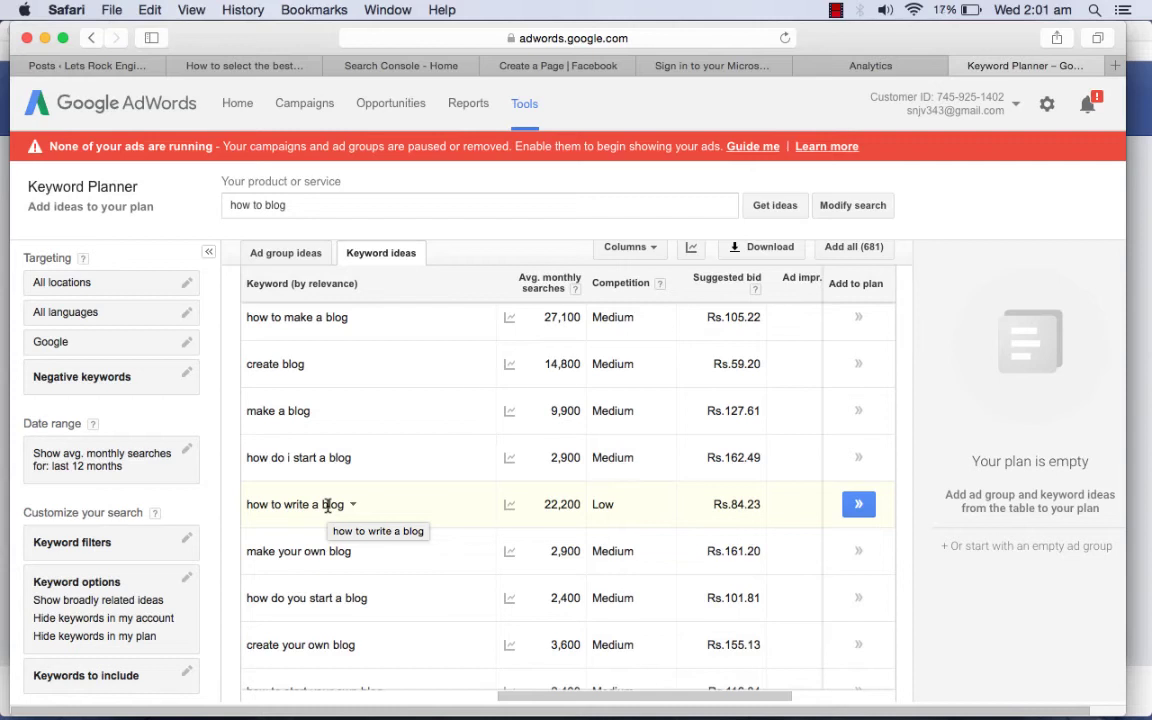
{"action": "left_click", "coordinate": [297, 210]}
{"action": "left_click", "coordinate": [265, 205]}
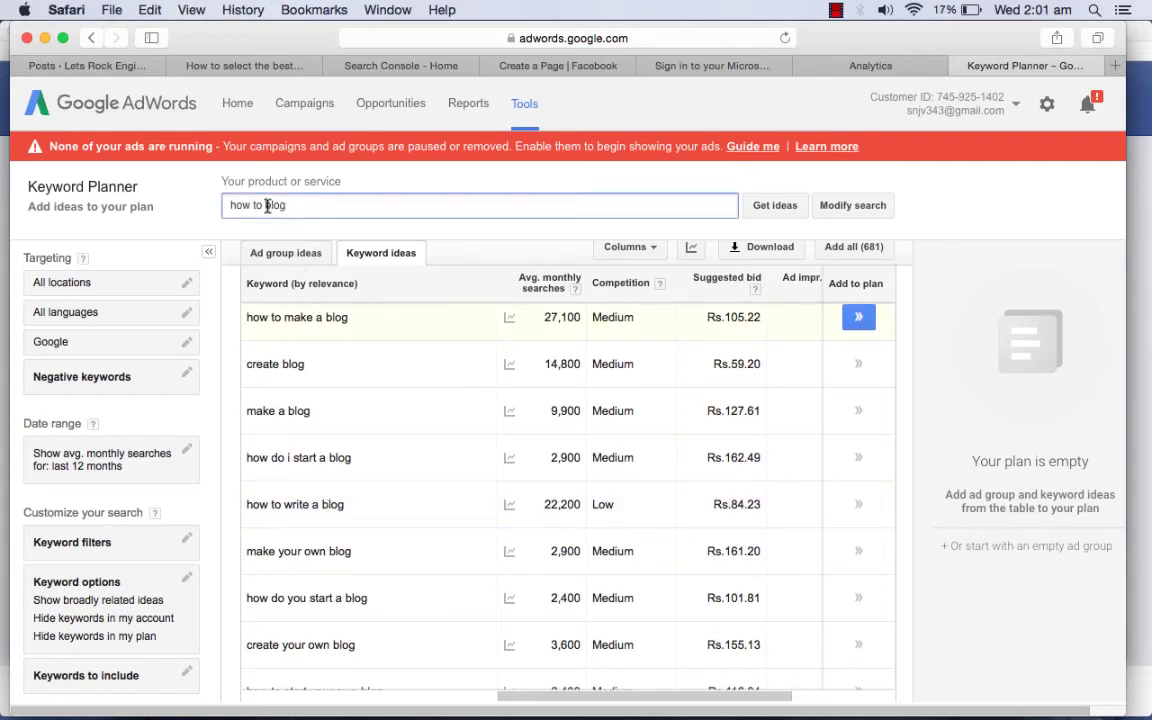
{"action": "type", "text": "write a"}
{"action": "key", "text": "Return"}
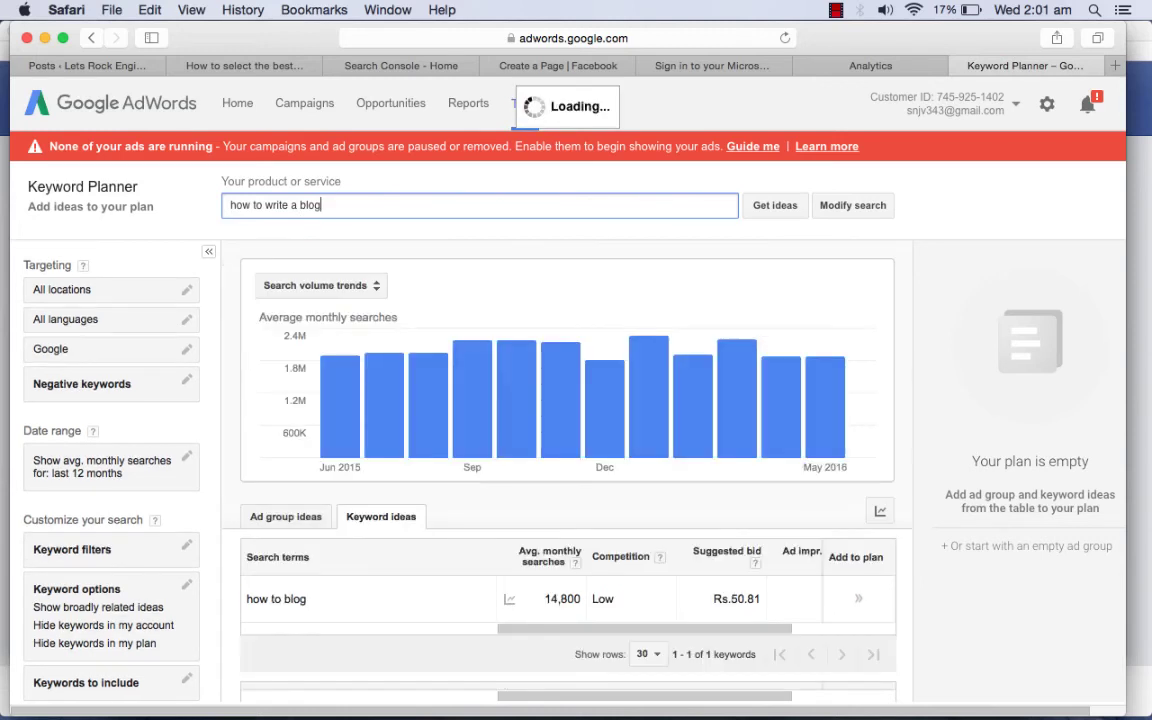